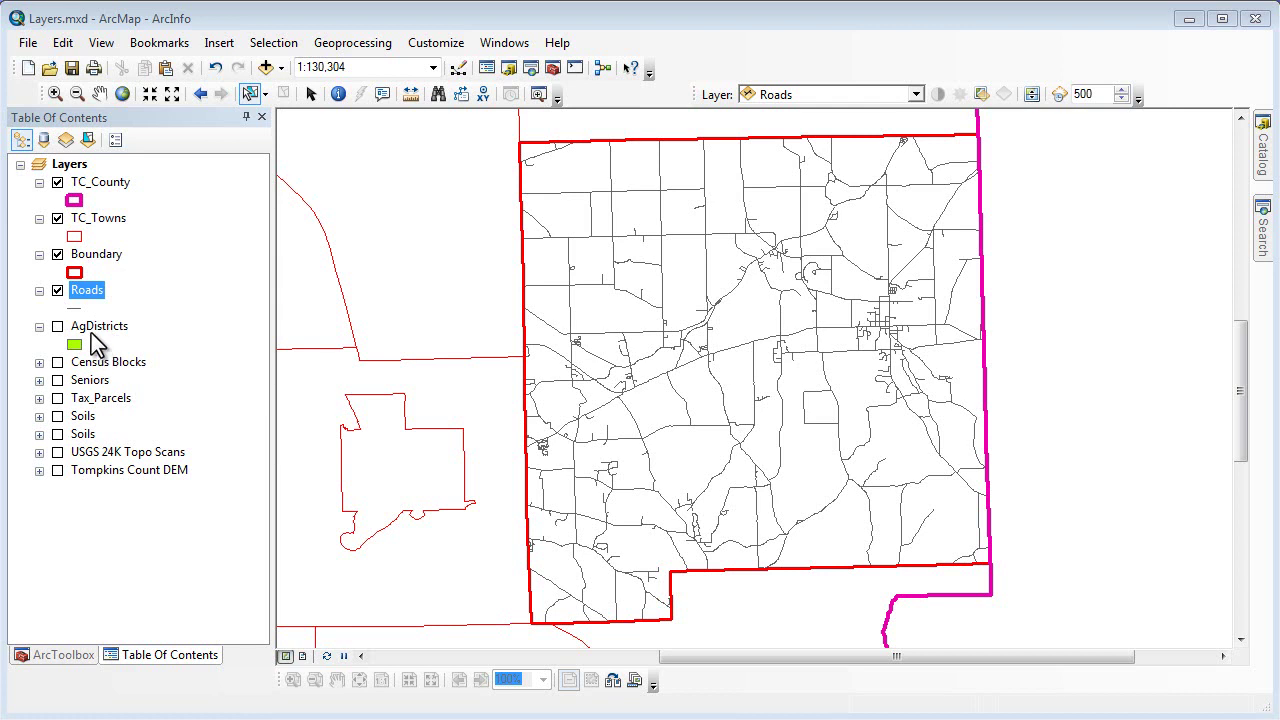
Switch on USGS 24K Topo Scans so topo imagery shows under TC_County, TC_Towns, Boundary and Roads.
click(56, 452)
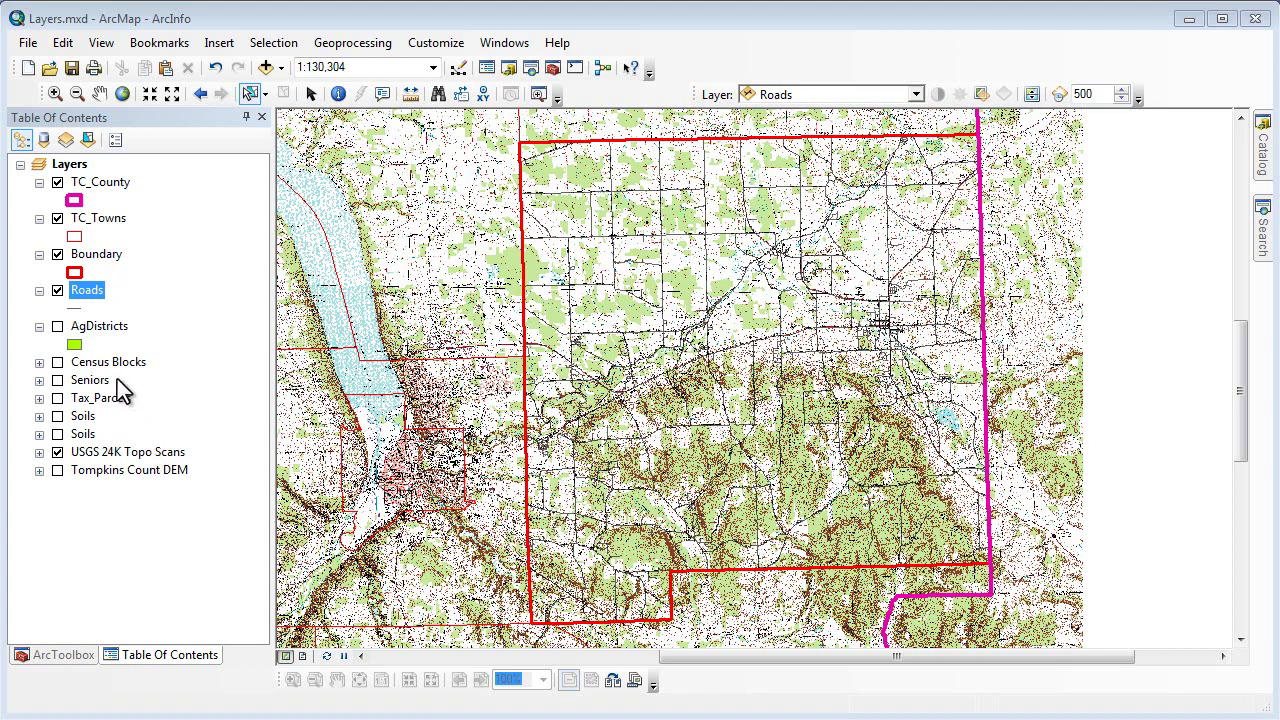
Show and expand Census Blocks, then open its 559-record attribute table.
click(57, 363)
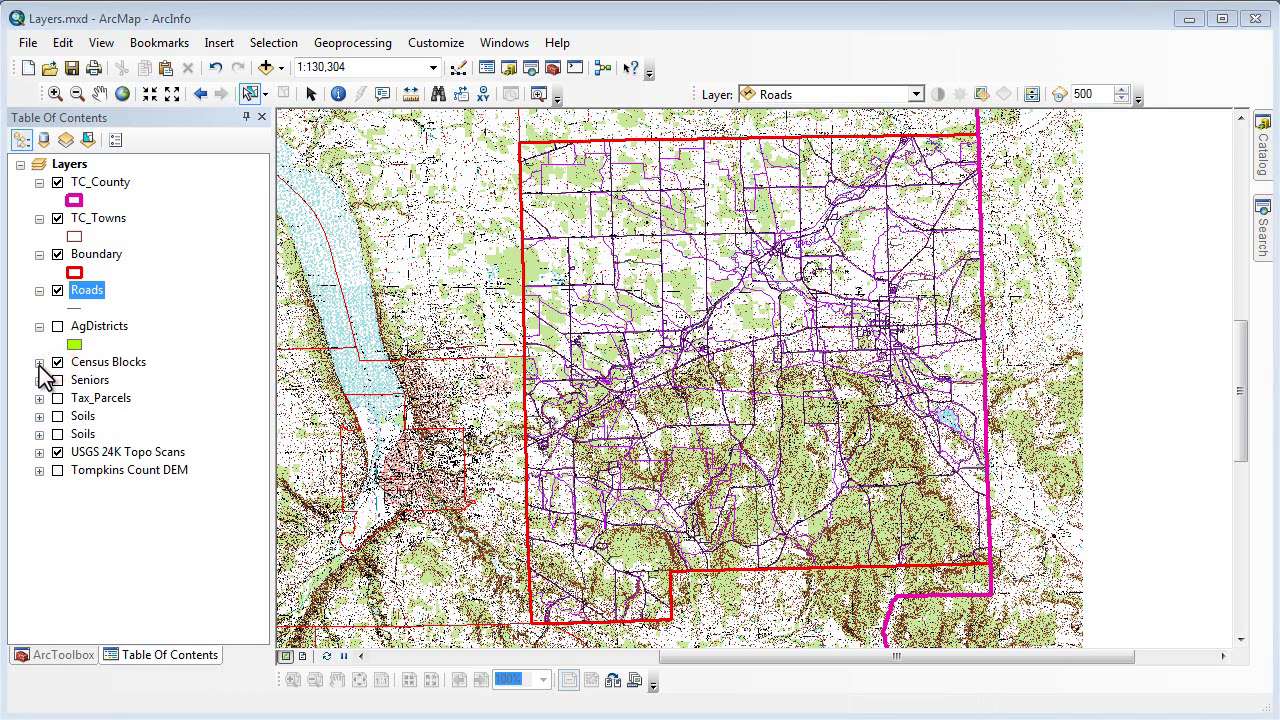
click(39, 363)
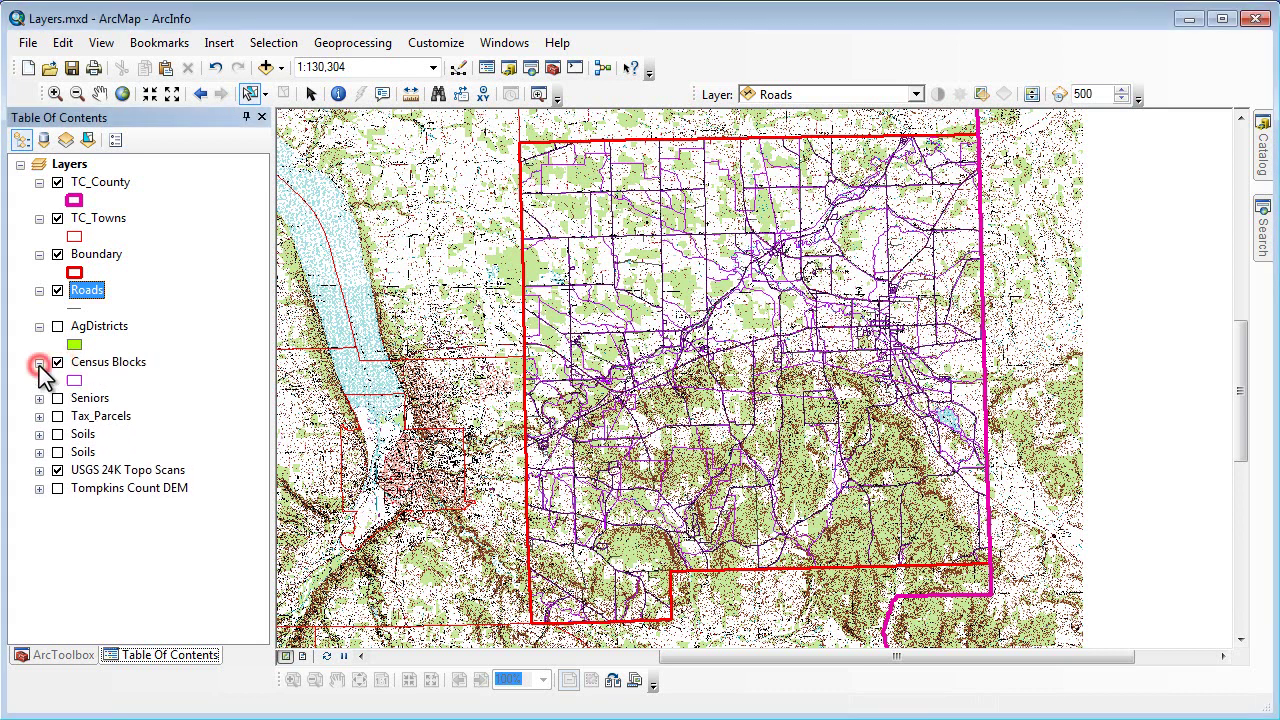
right_click(100, 366)
click(150, 425)
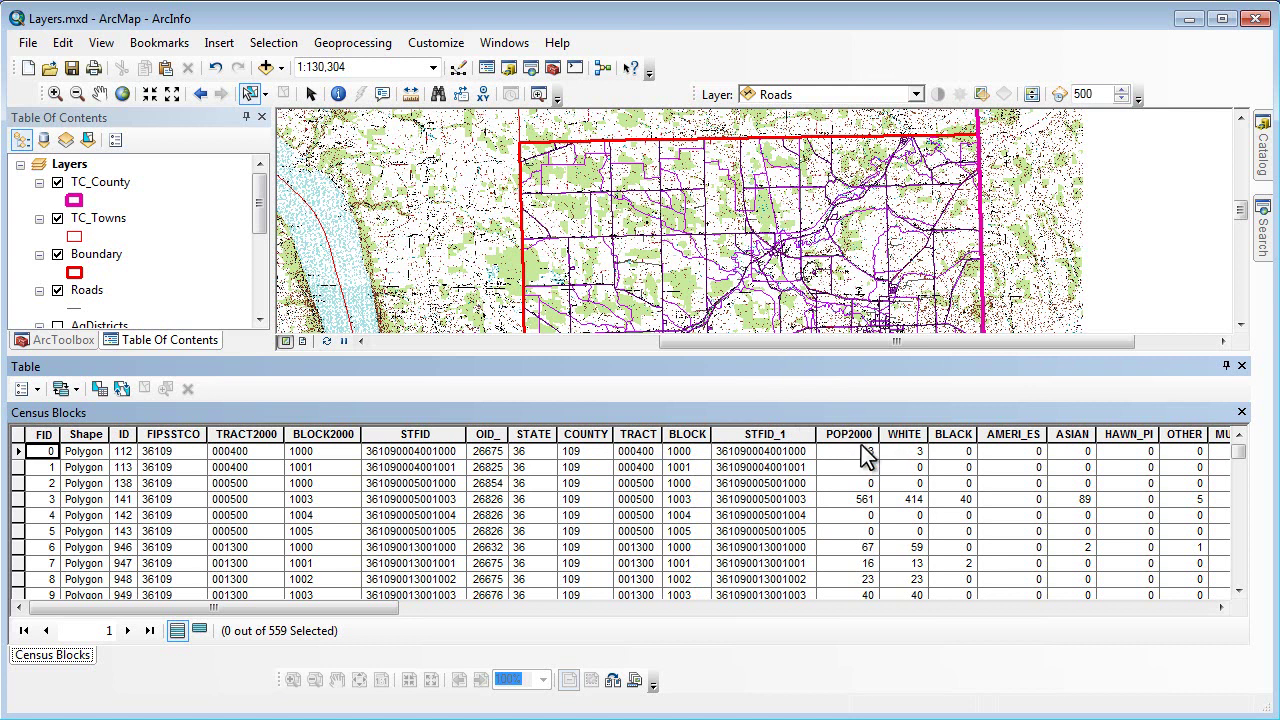
Scroll the Census Blocks table to the population and age fields, then auto-hide the table.
click(1224, 608)
drag(1225, 609, 1225, 609)
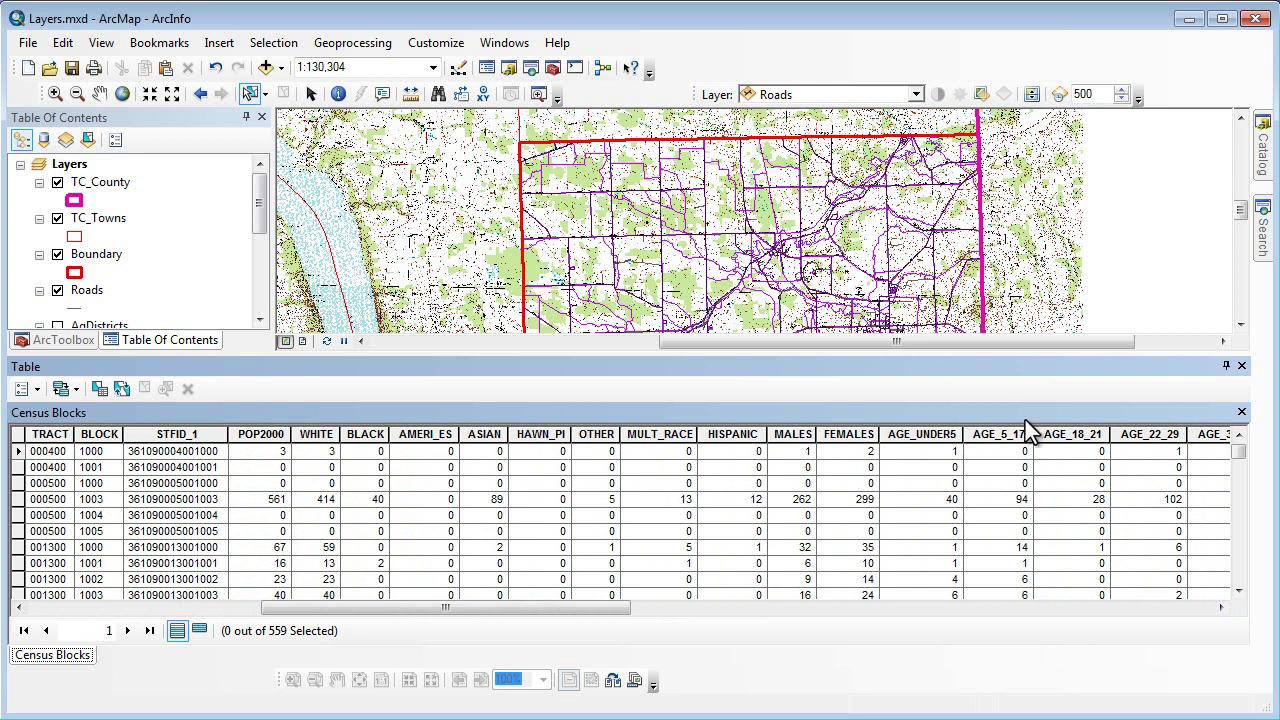
click(1228, 366)
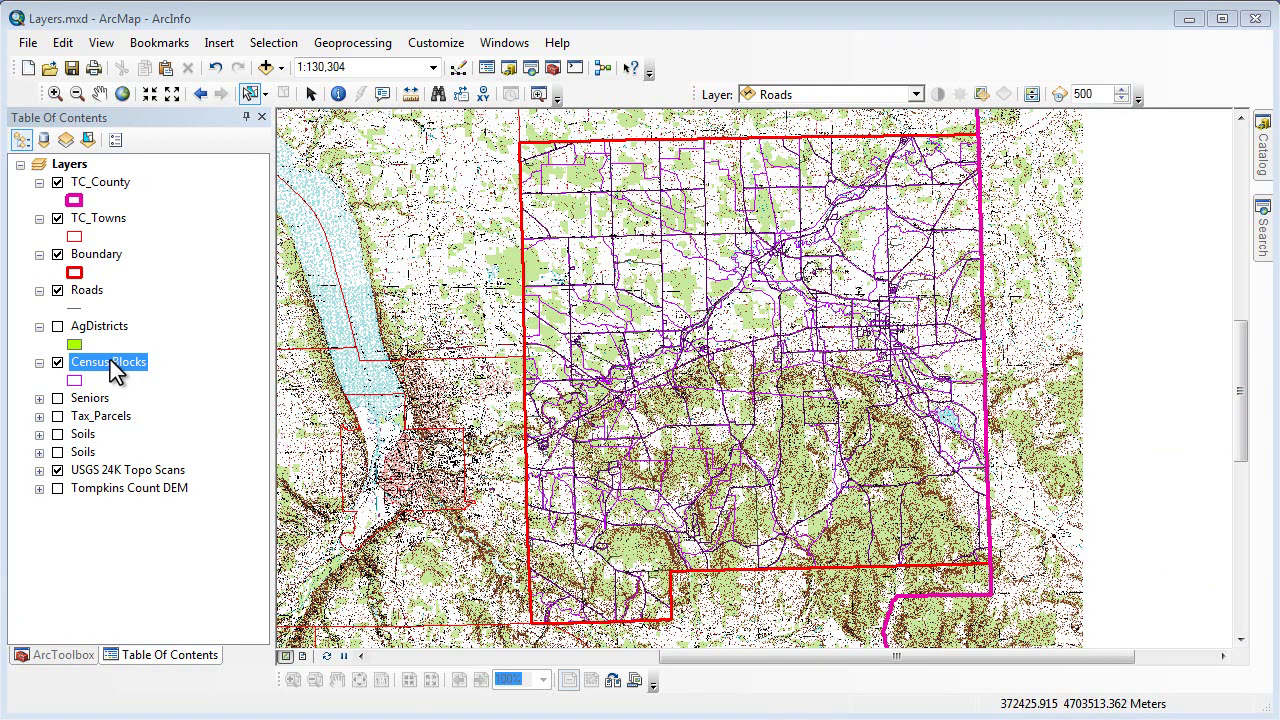
Expand and switch on Seniors to show green AGE_65_UP classes from 0-1 to 23-52.
click(39, 398)
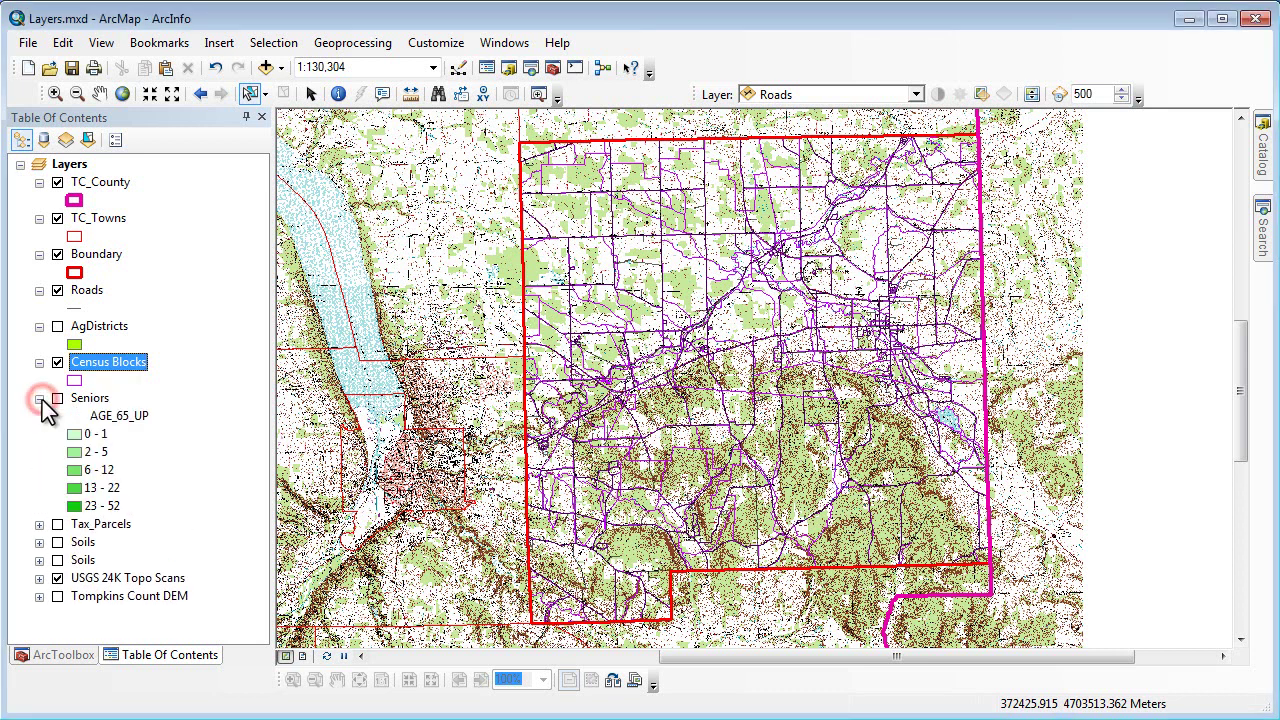
click(58, 398)
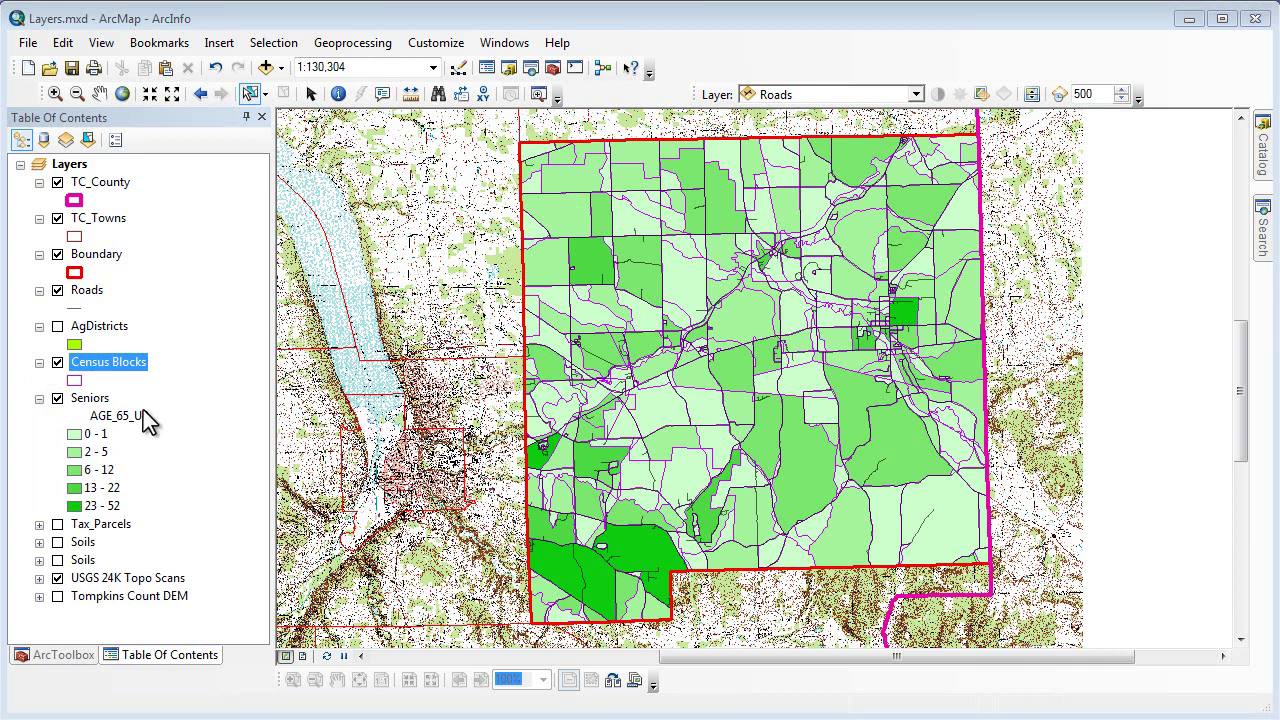
Duplicate Census Blocks, place the copy below the original, and open the copy's Layer Properties.
right_click(92, 372)
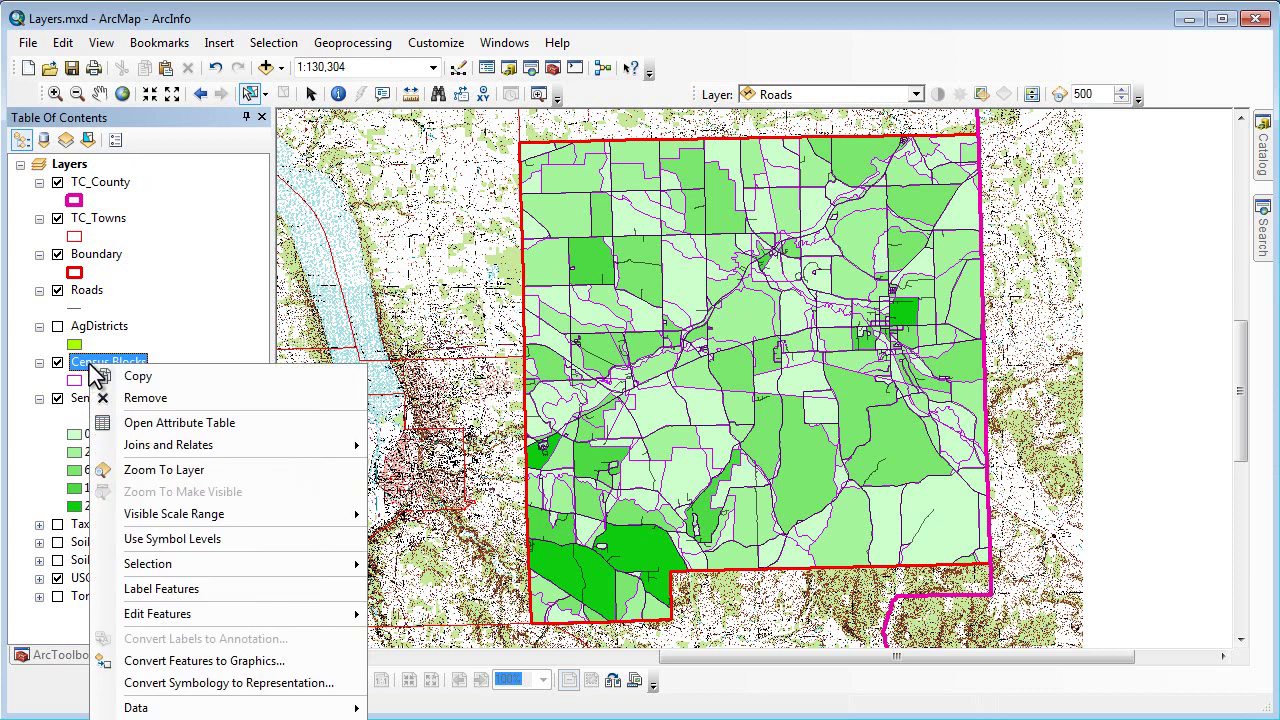
click(126, 380)
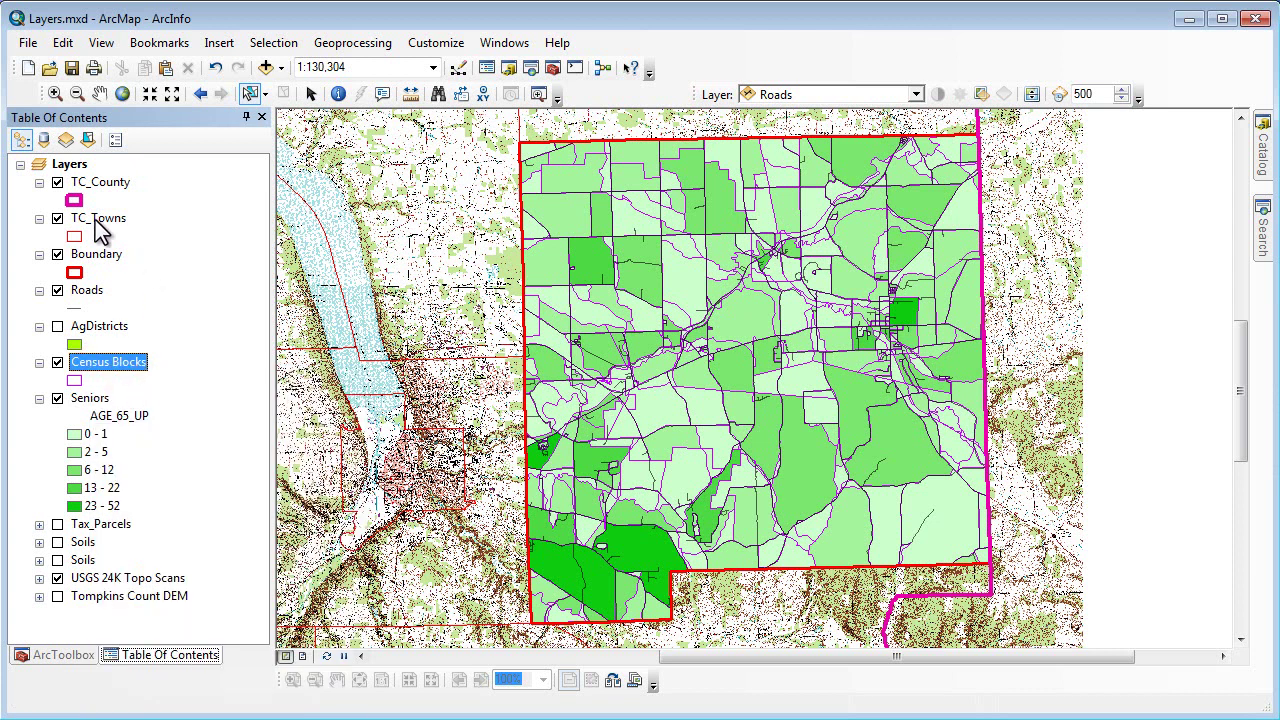
click(72, 166)
right_click(74, 170)
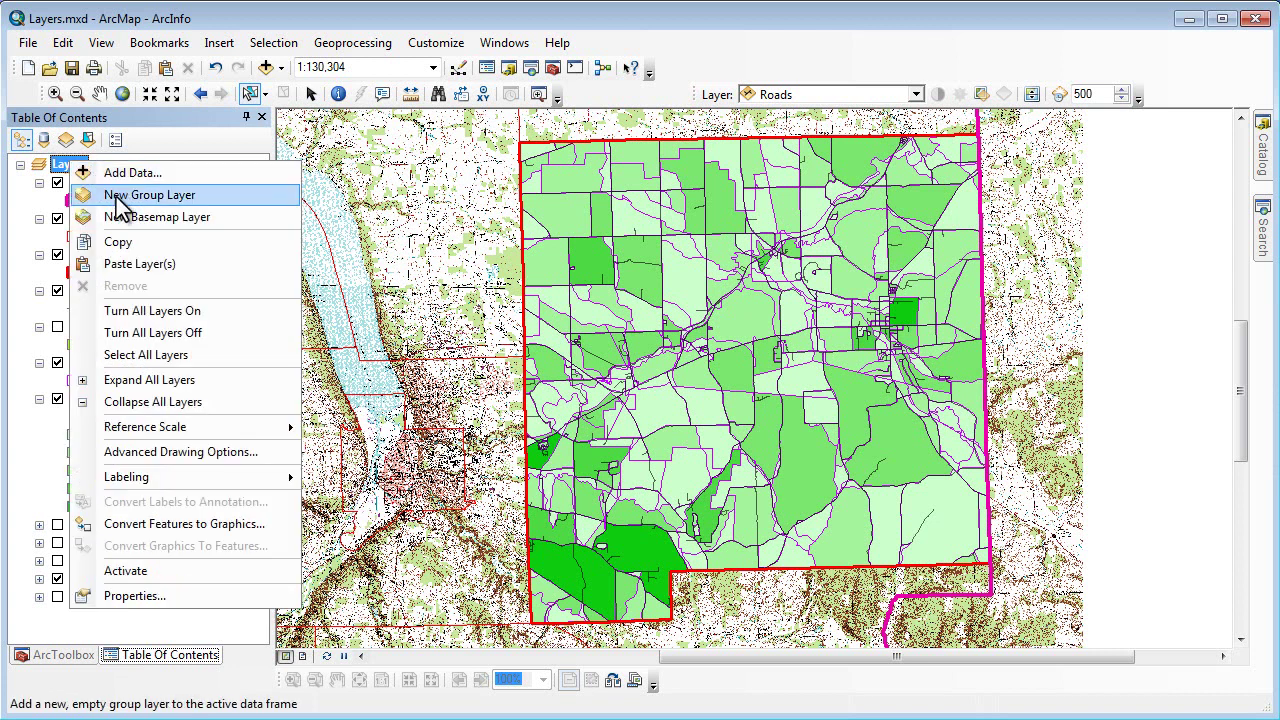
click(190, 266)
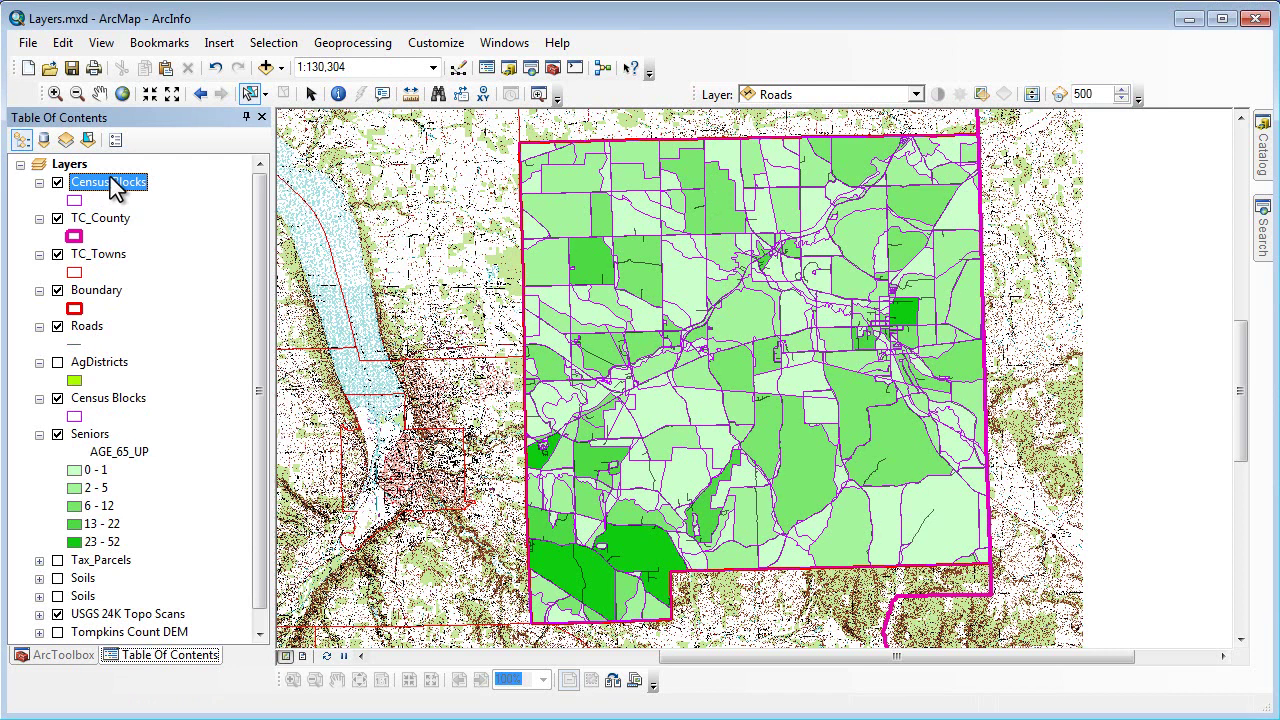
drag(110, 180, 105, 422)
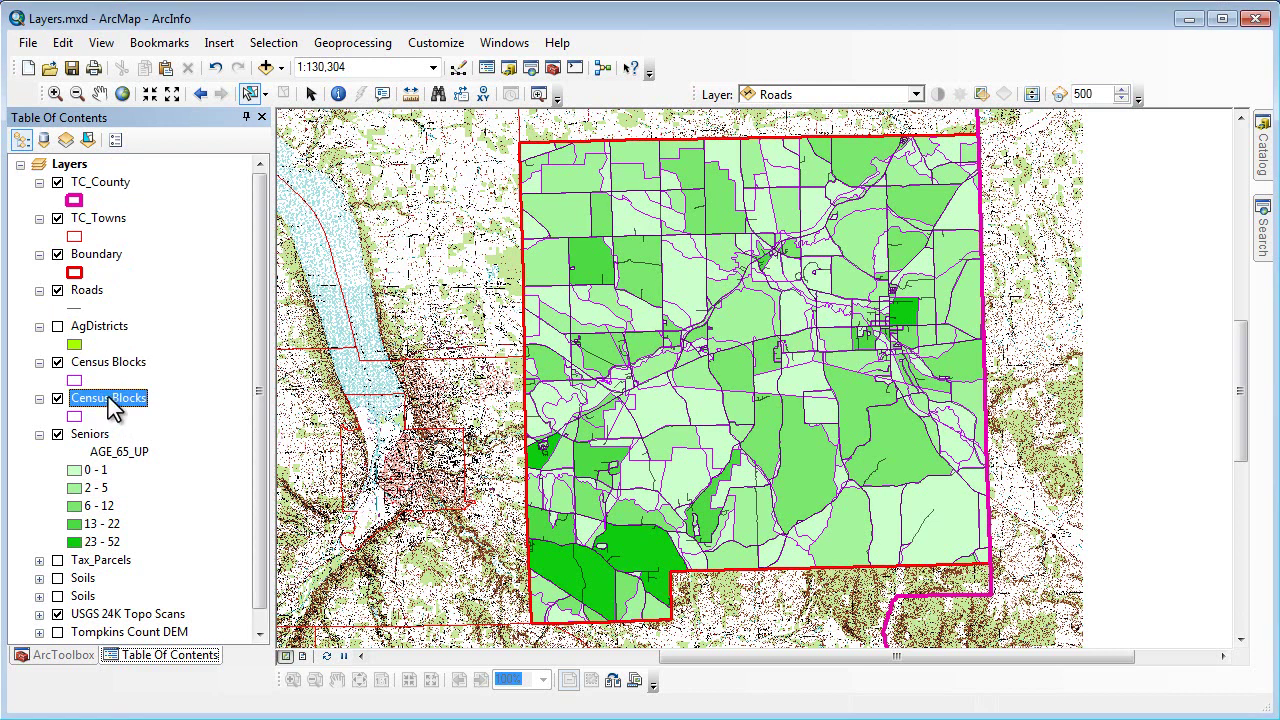
double_click(108, 397)
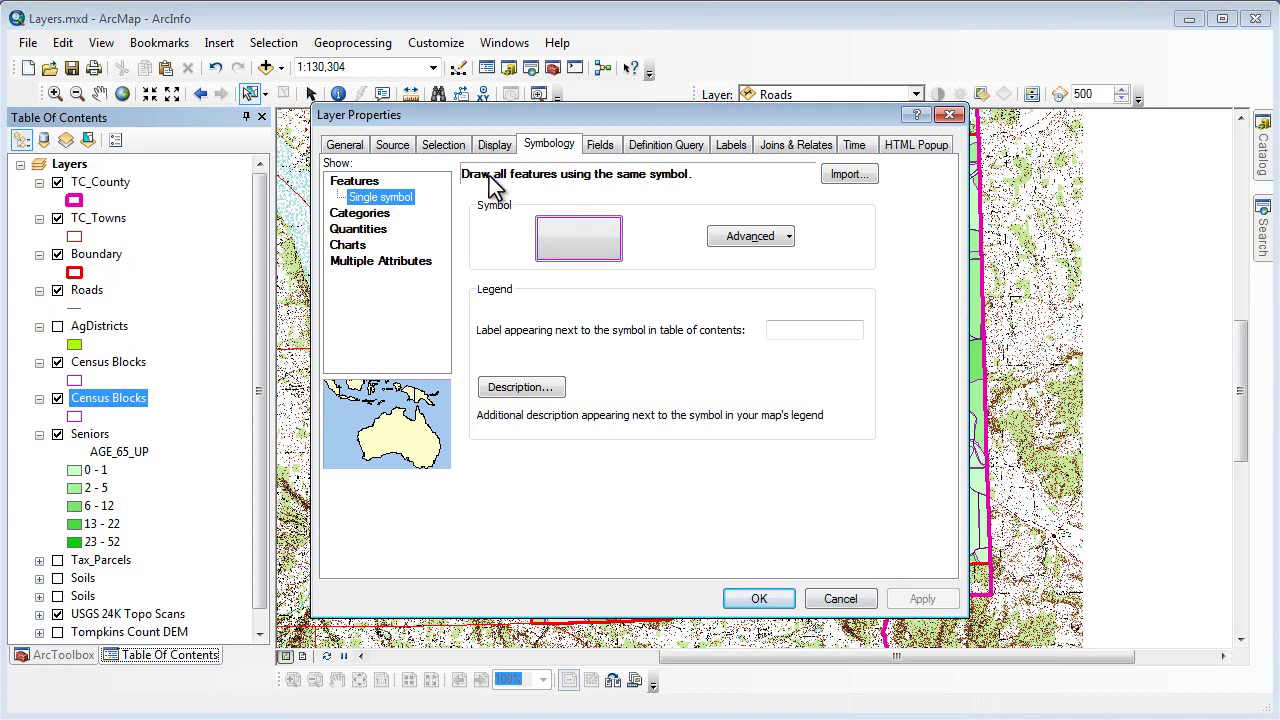
Symbolize the copy with graduated colors on AGE_5_17, five green classes from 0-3 to 55-132.
click(388, 228)
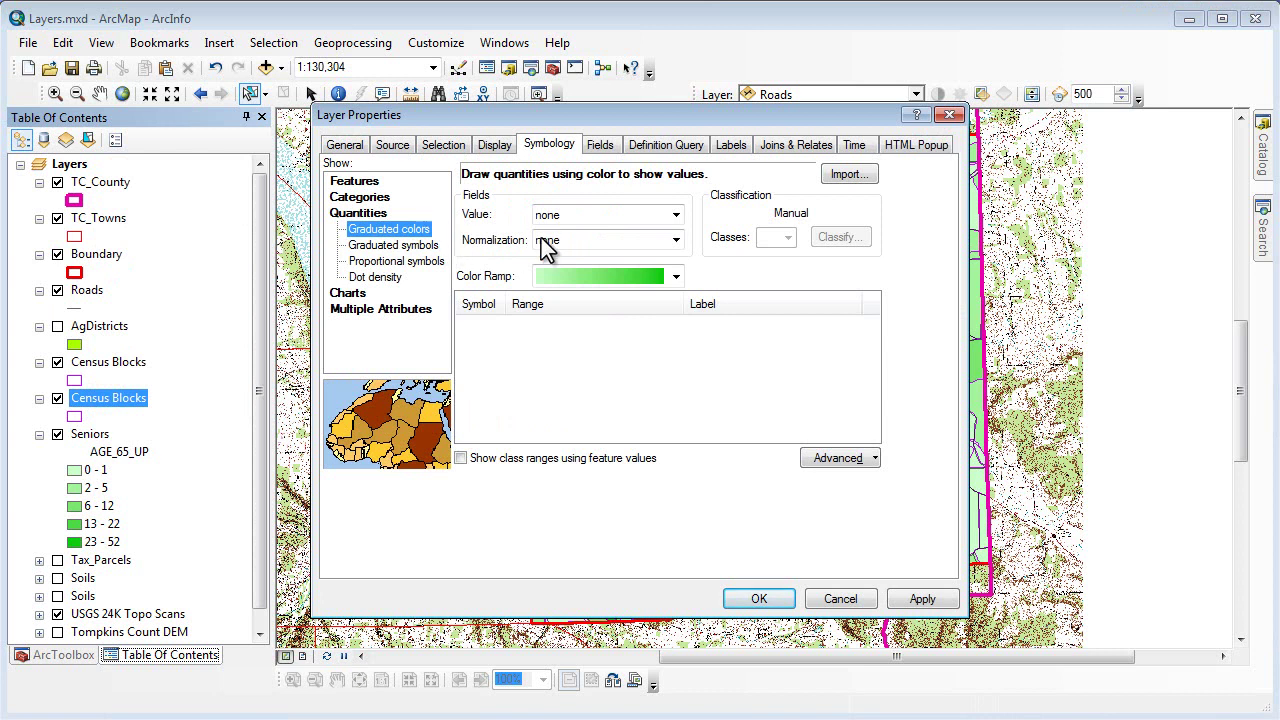
click(677, 217)
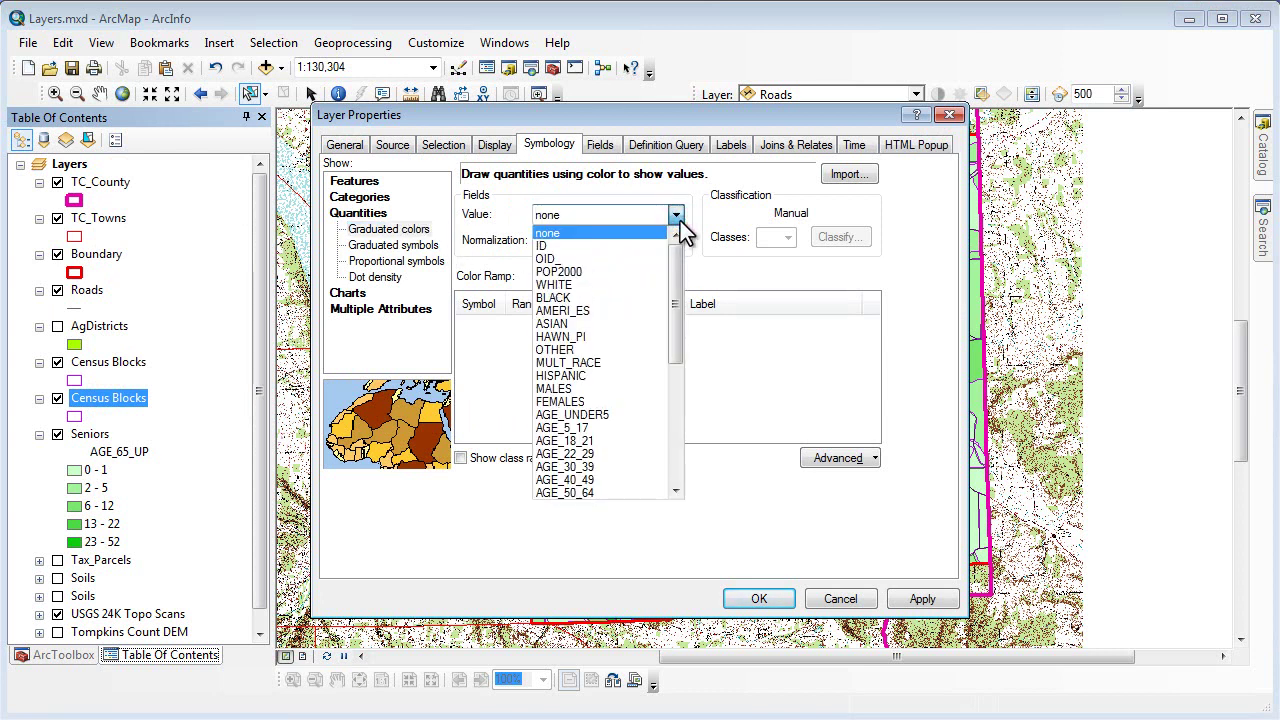
click(601, 427)
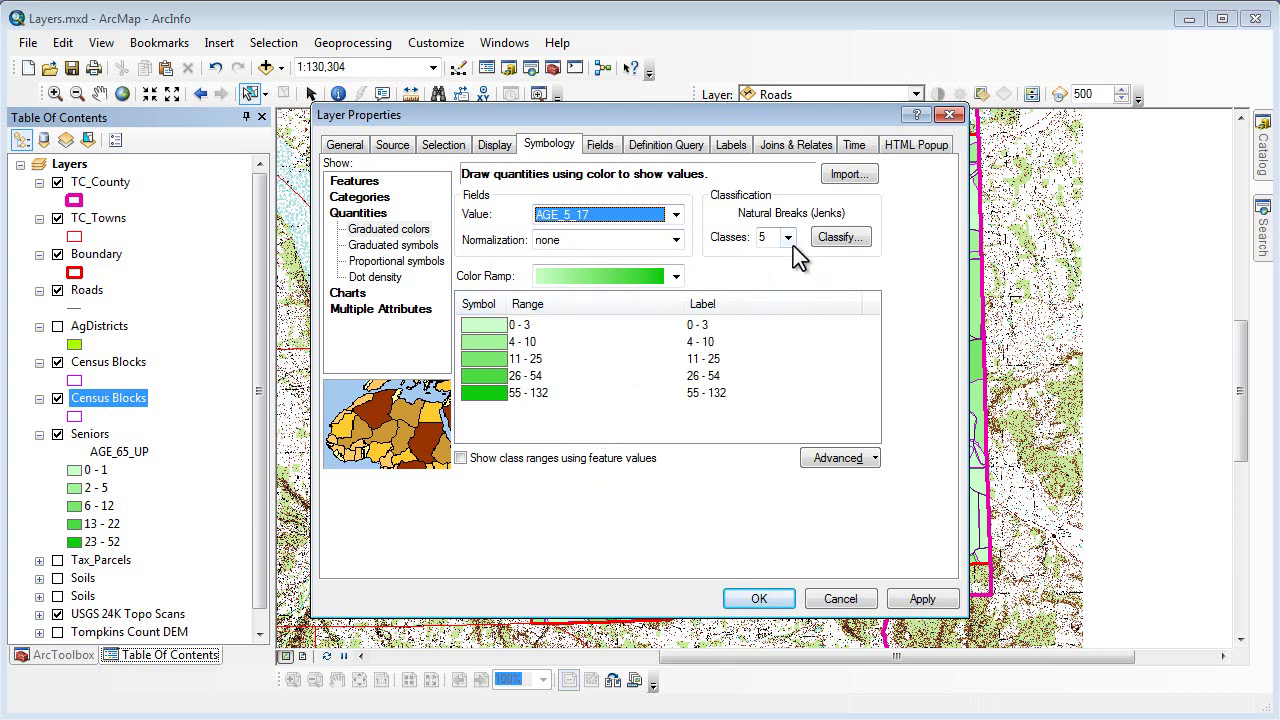
click(775, 599)
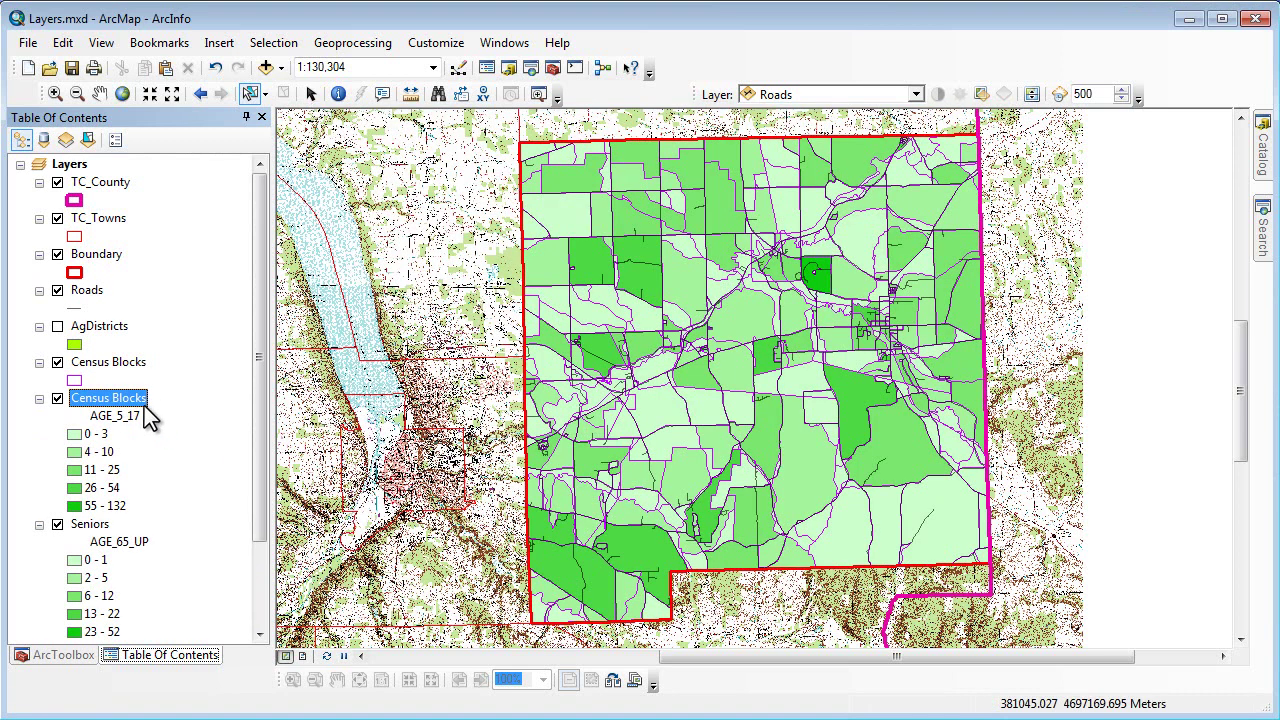
Rename the copied layer to School Age, then collapse and hide it.
click(138, 400)
text(School)
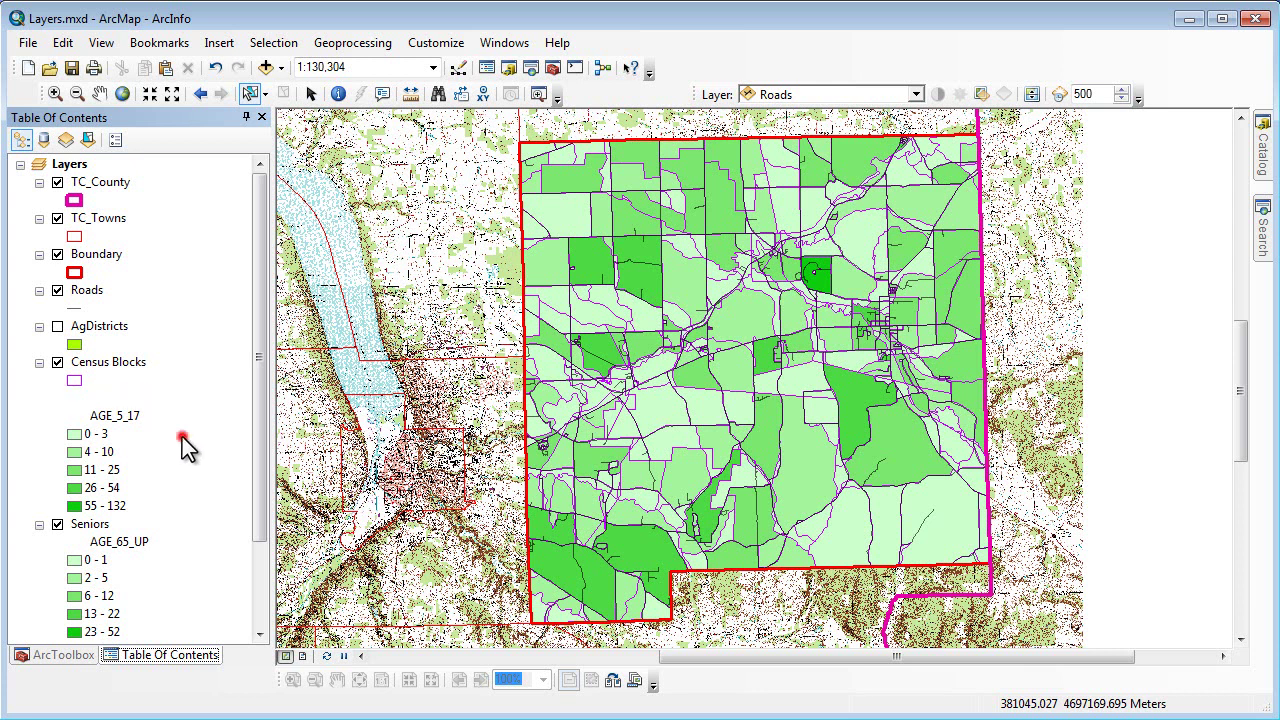
key(Return)
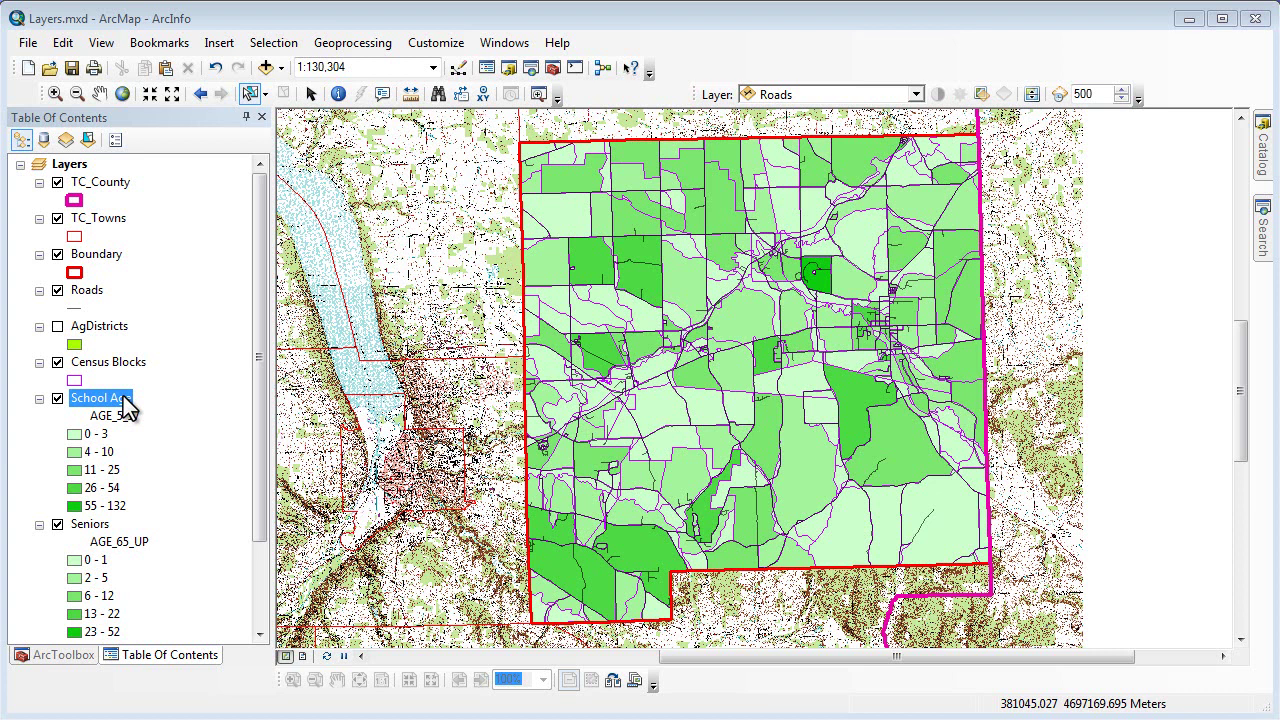
click(39, 398)
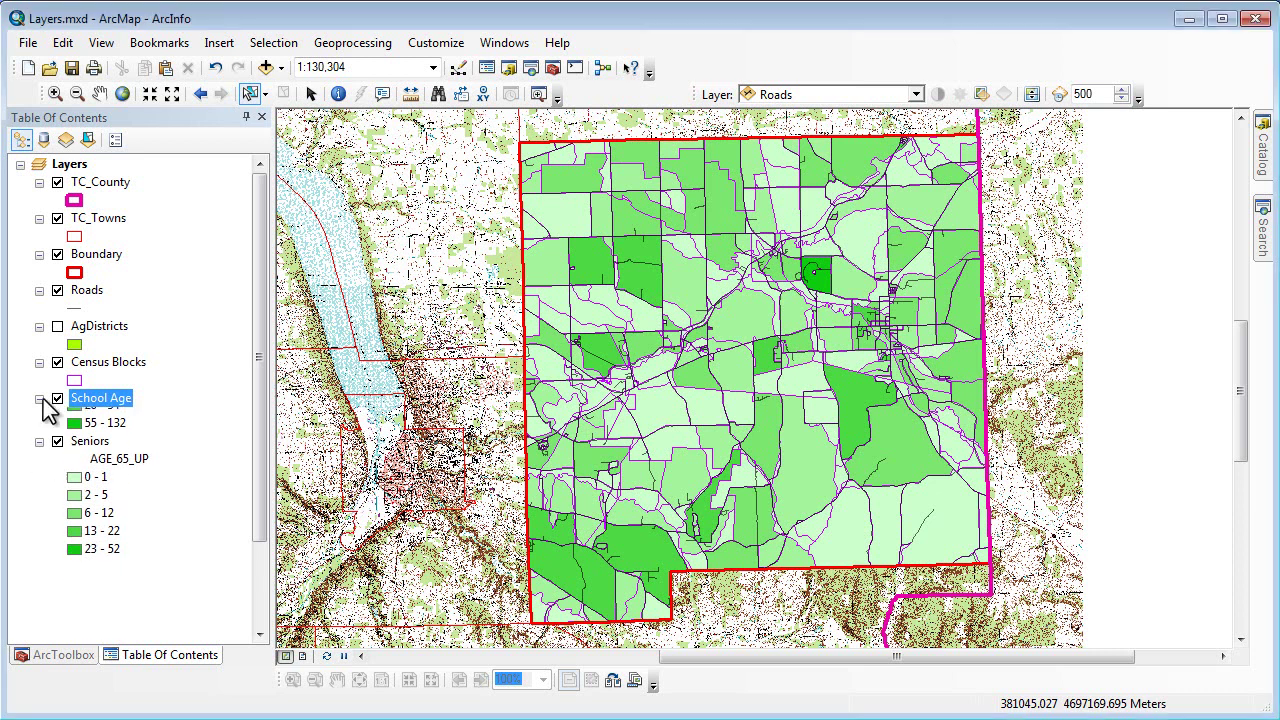
click(57, 398)
Switch off Census Blocks and Seniors, collapse Seniors, and open the Soils Layer Properties.
ctrl+click(57, 362)
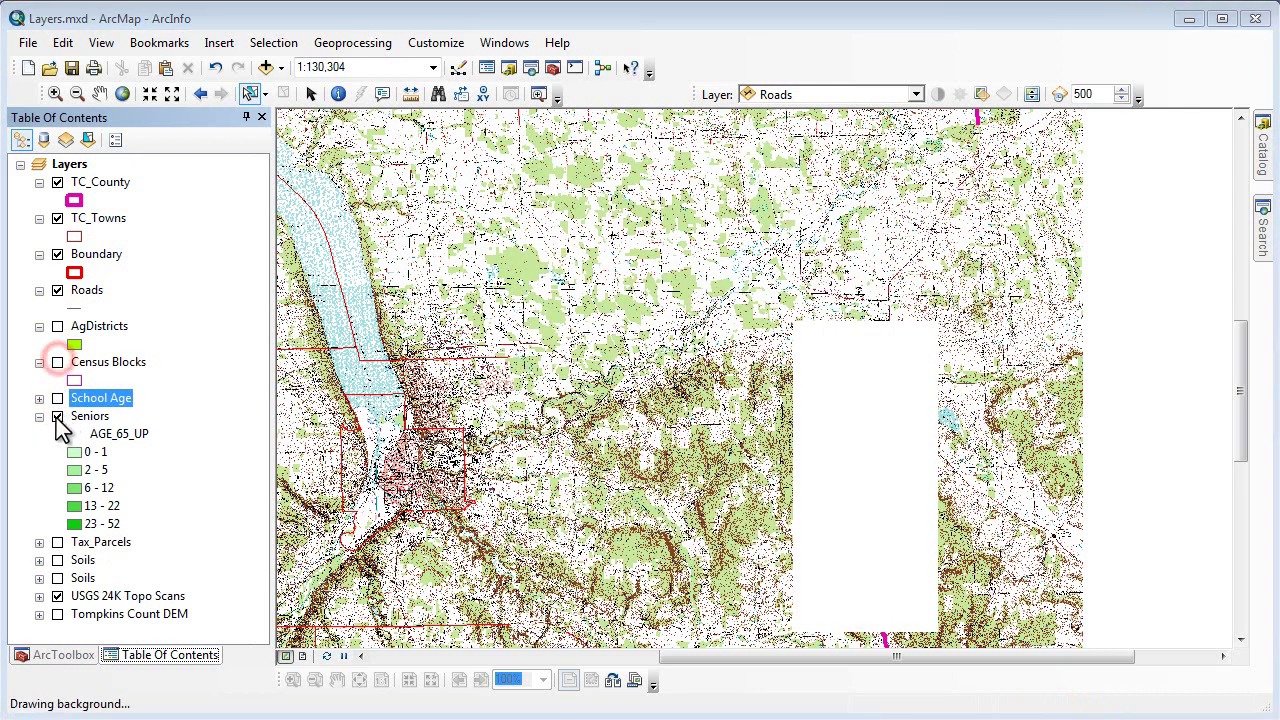
click(55, 417)
click(39, 416)
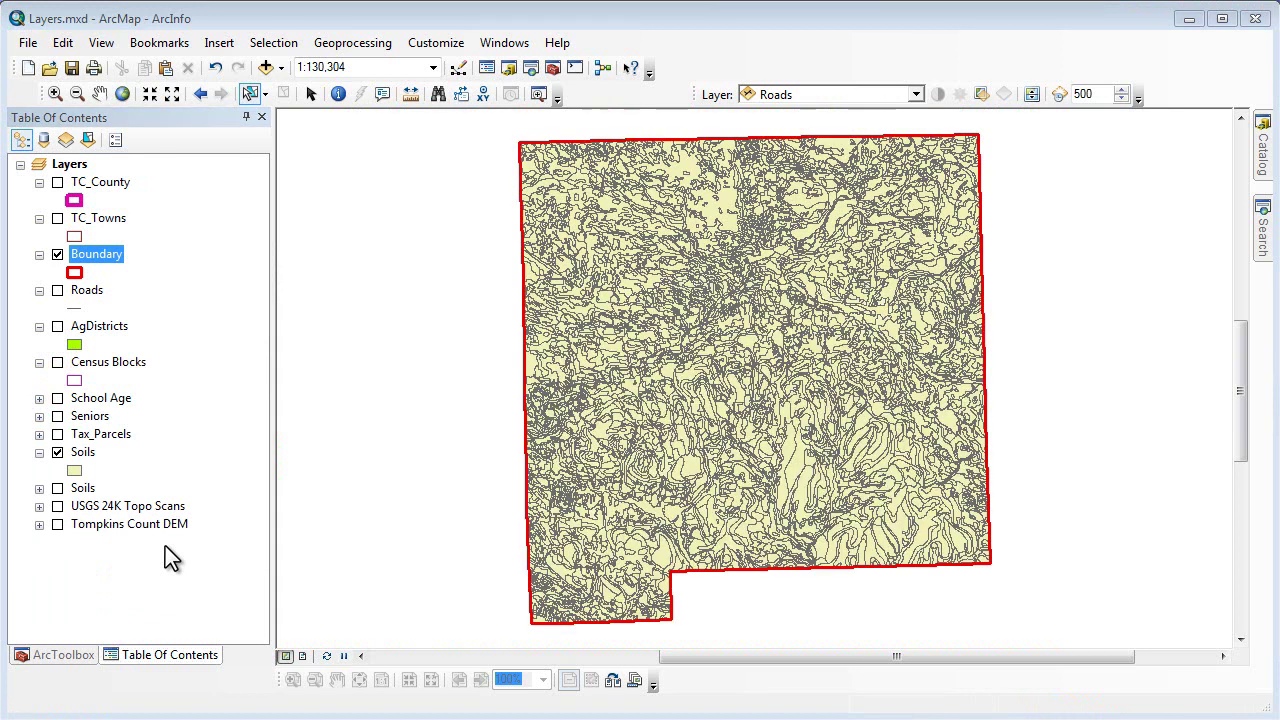
double_click(86, 455)
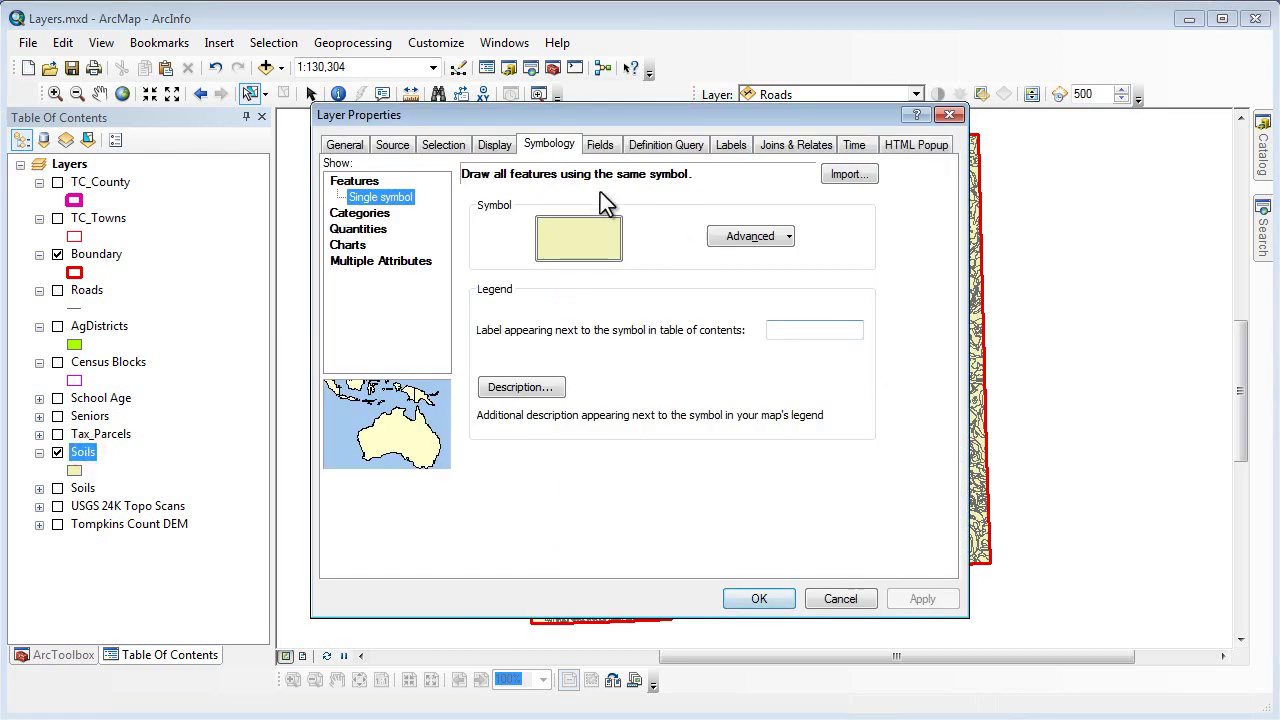
Set Soils symbology to Unique values with Drainage Class as the value field.
drag(539, 122, 579, 140)
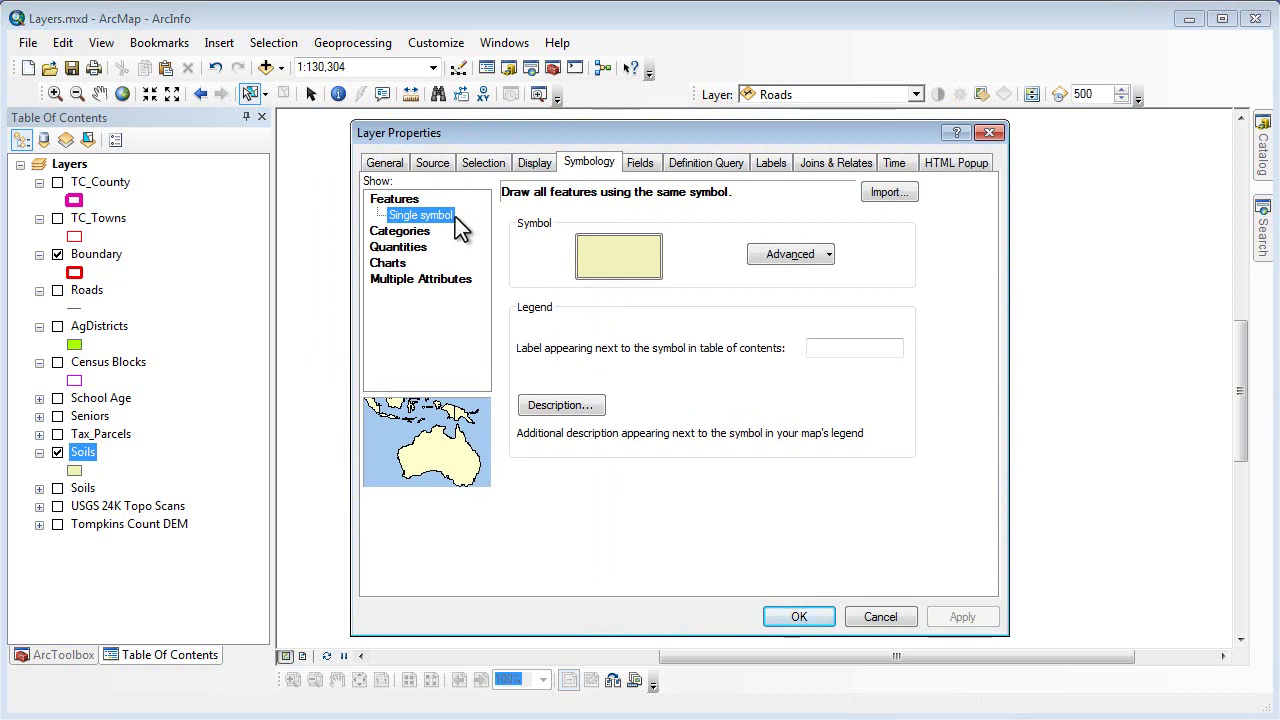
click(416, 235)
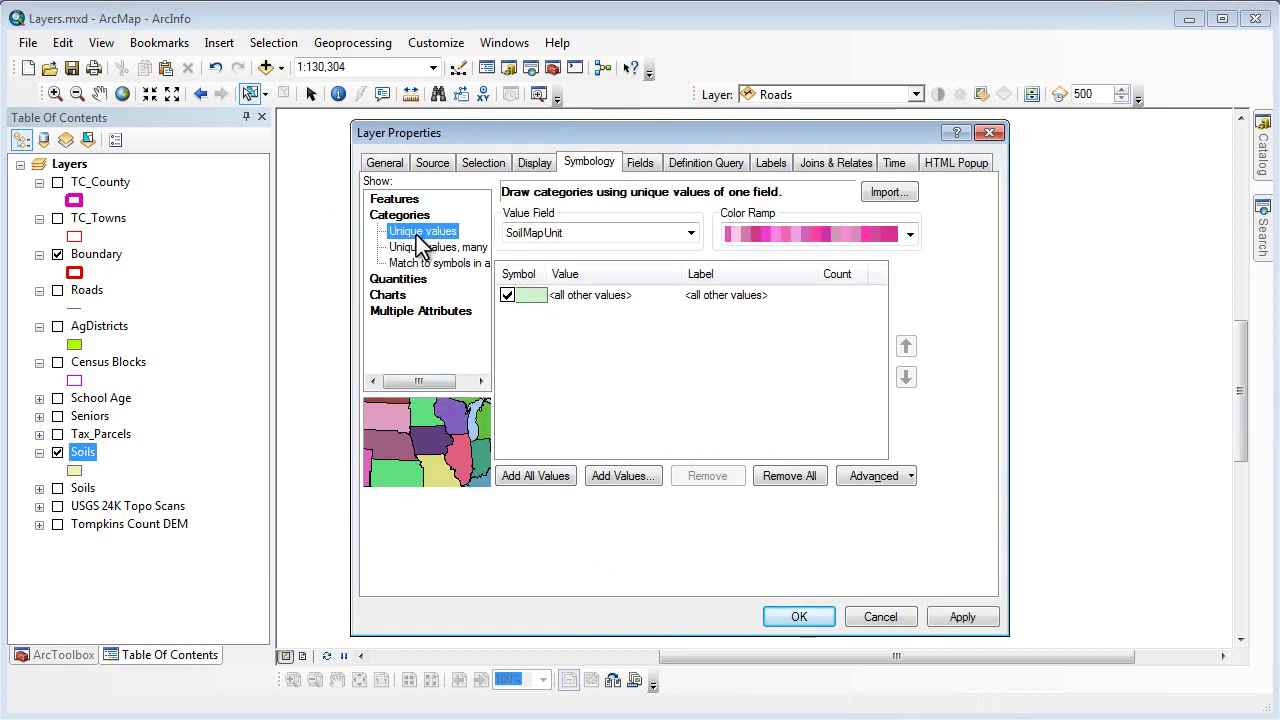
click(691, 234)
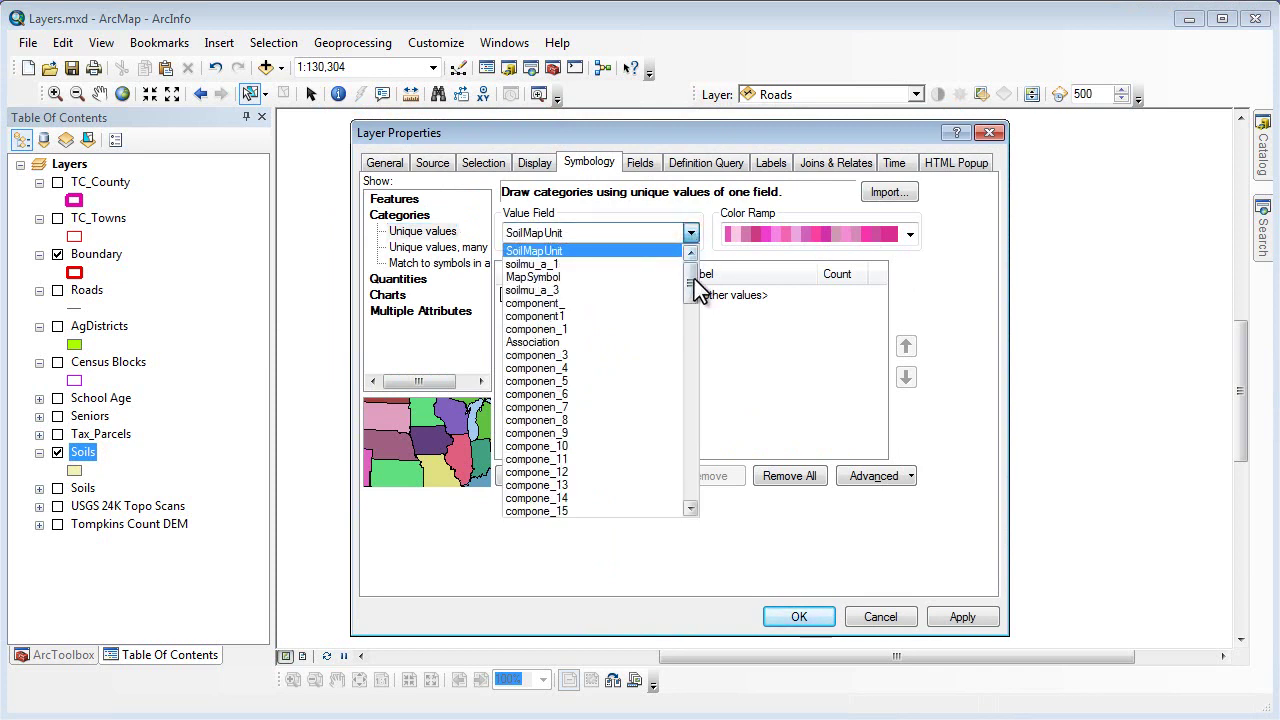
drag(692, 289, 691, 309)
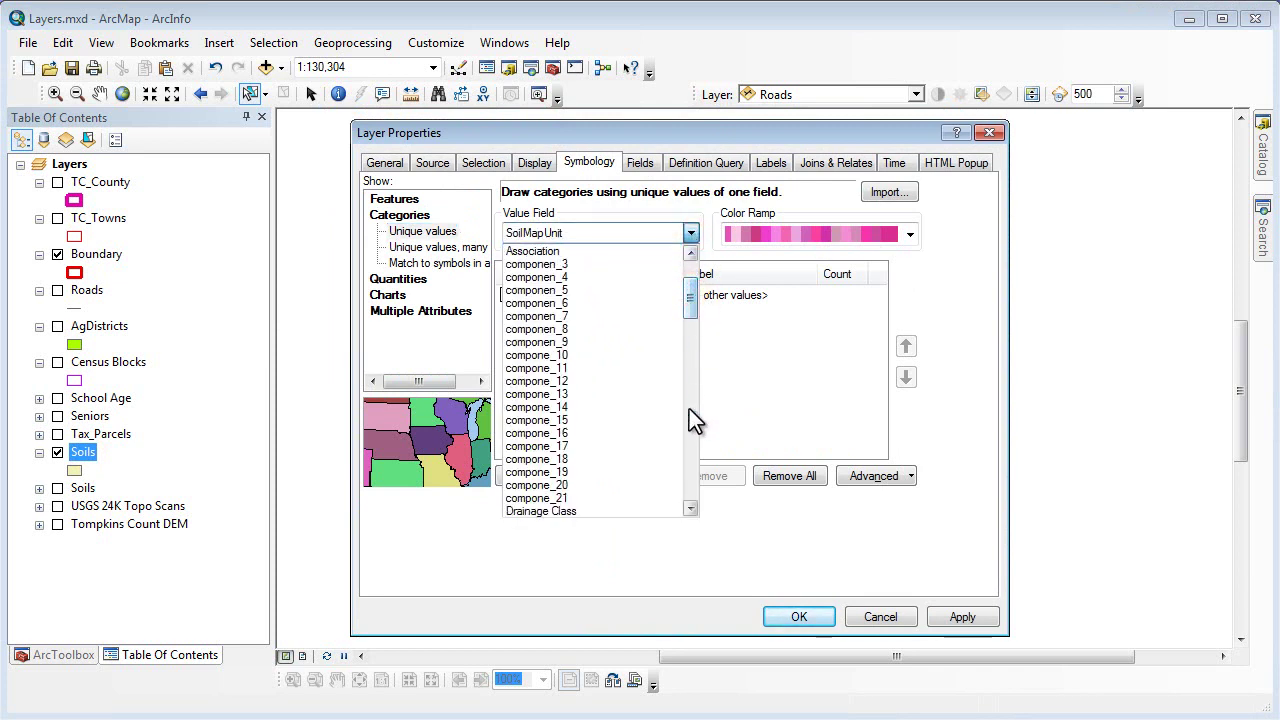
click(691, 510)
click(691, 510)
click(691, 510)
click(691, 510)
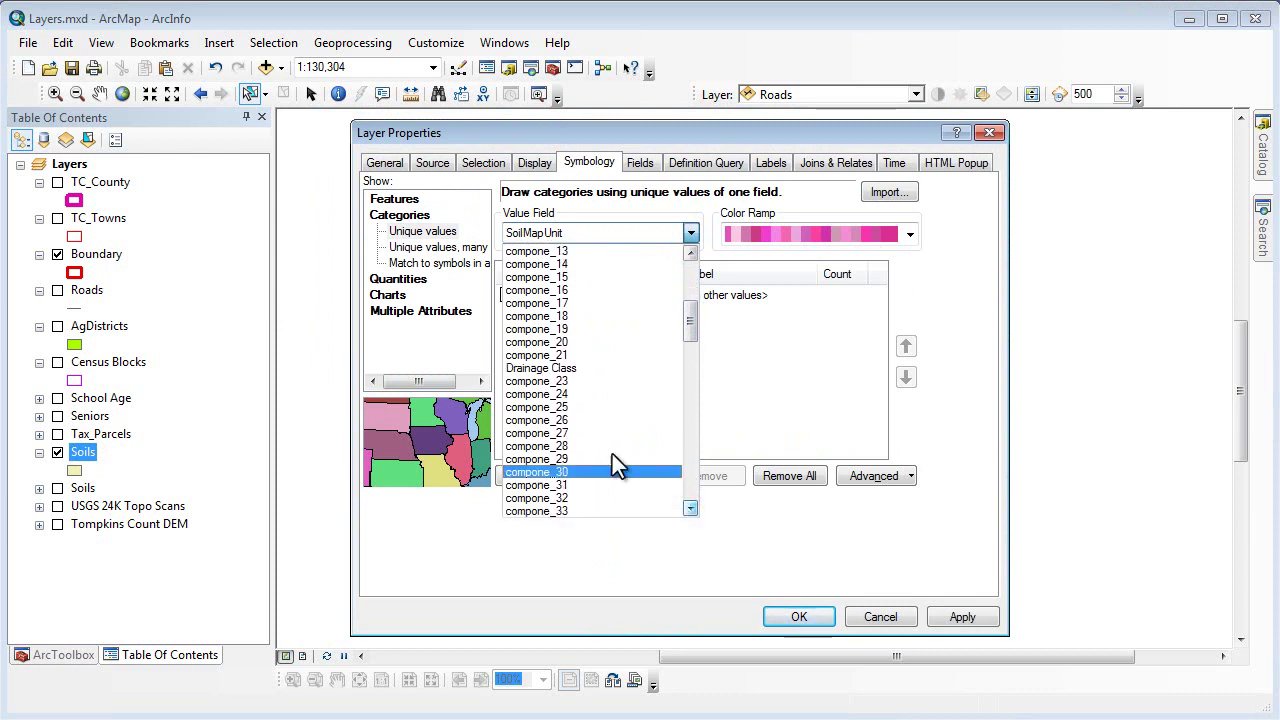
click(564, 368)
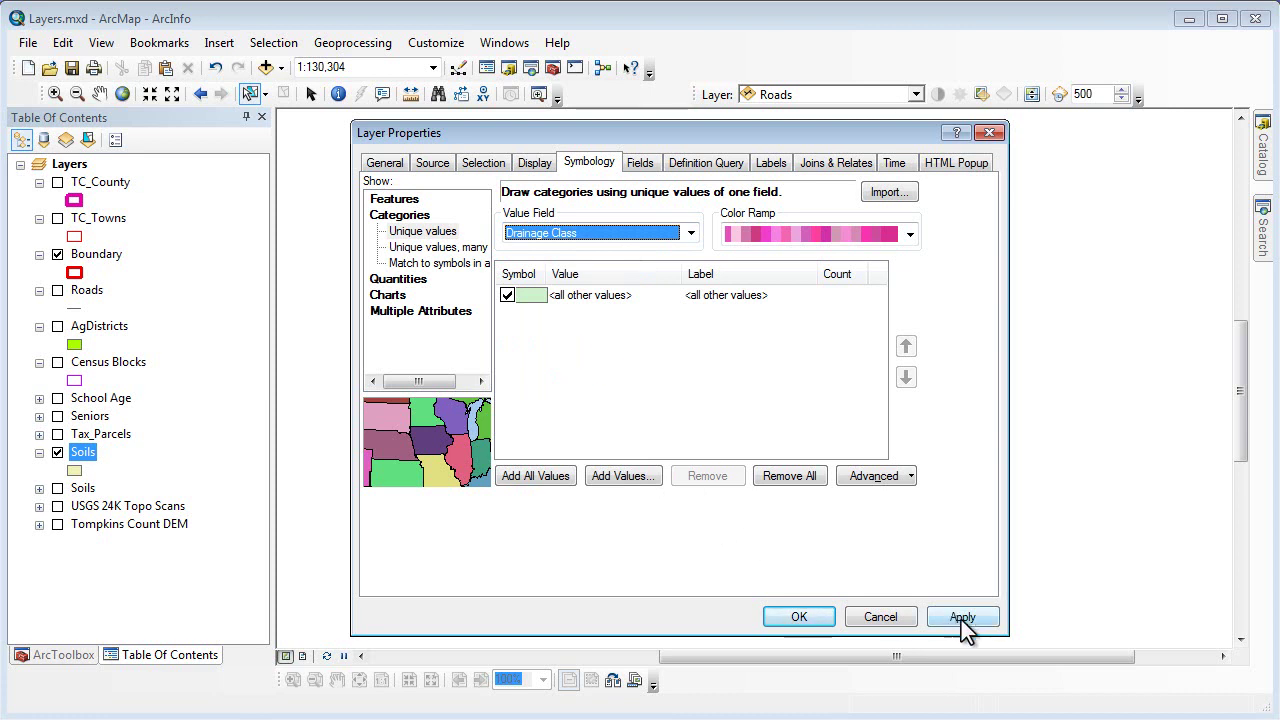
Add all Drainage Class values, apply a multicolour color ramp, and confirm.
click(552, 472)
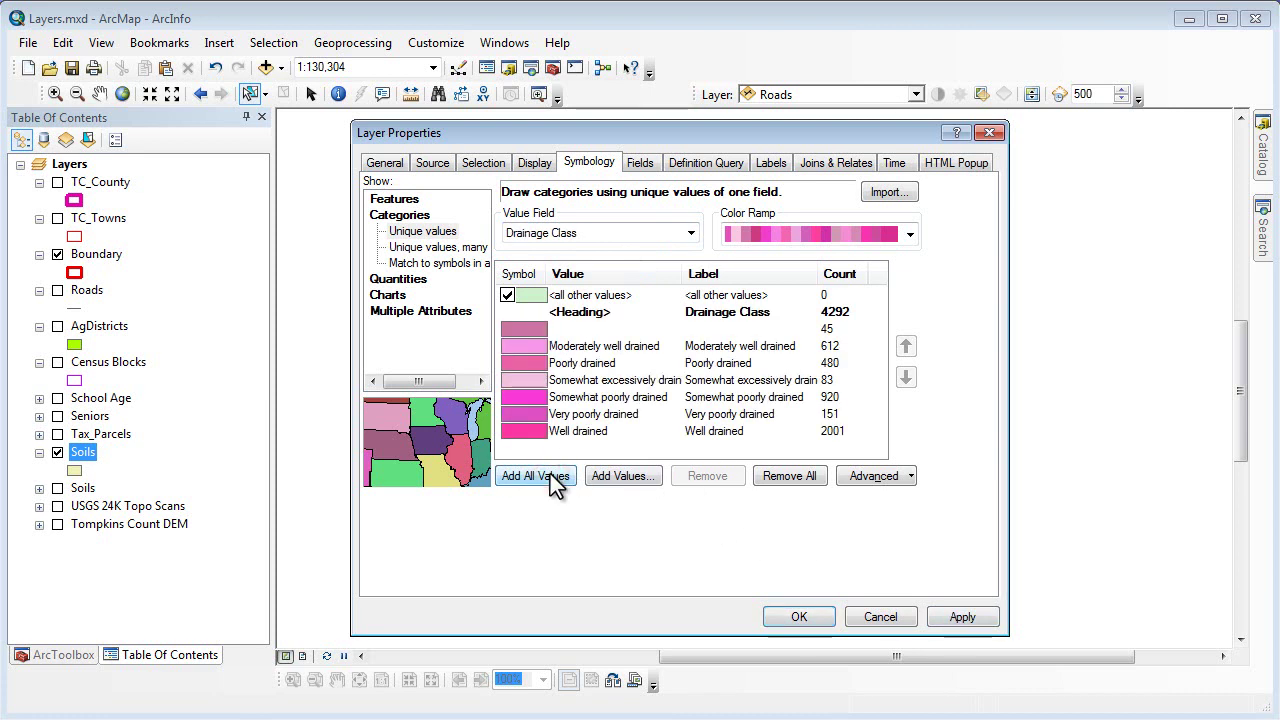
click(909, 235)
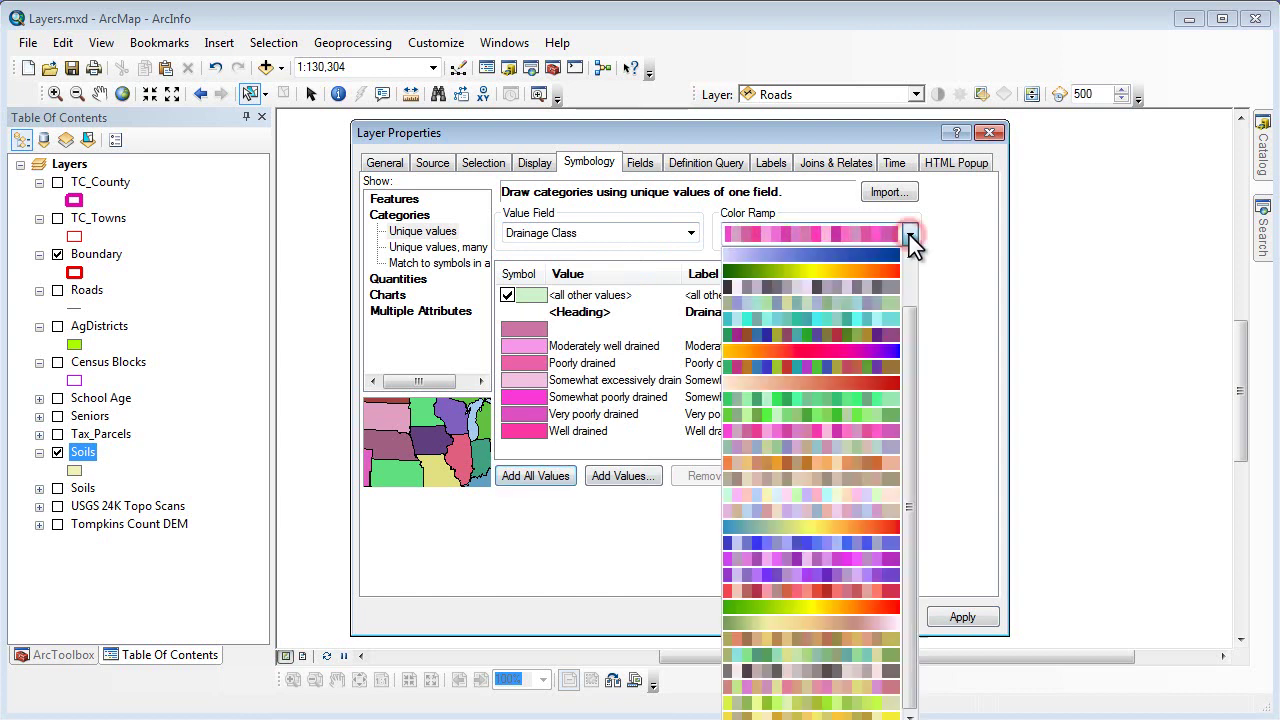
click(866, 362)
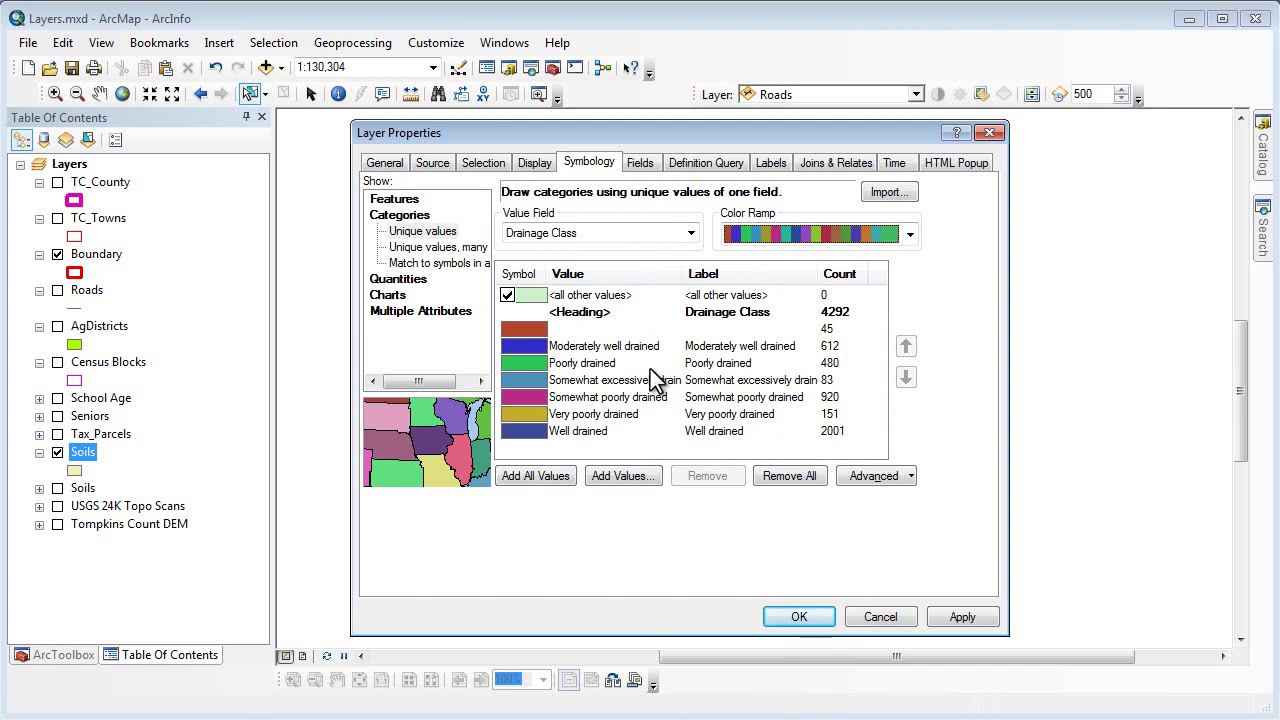
click(795, 624)
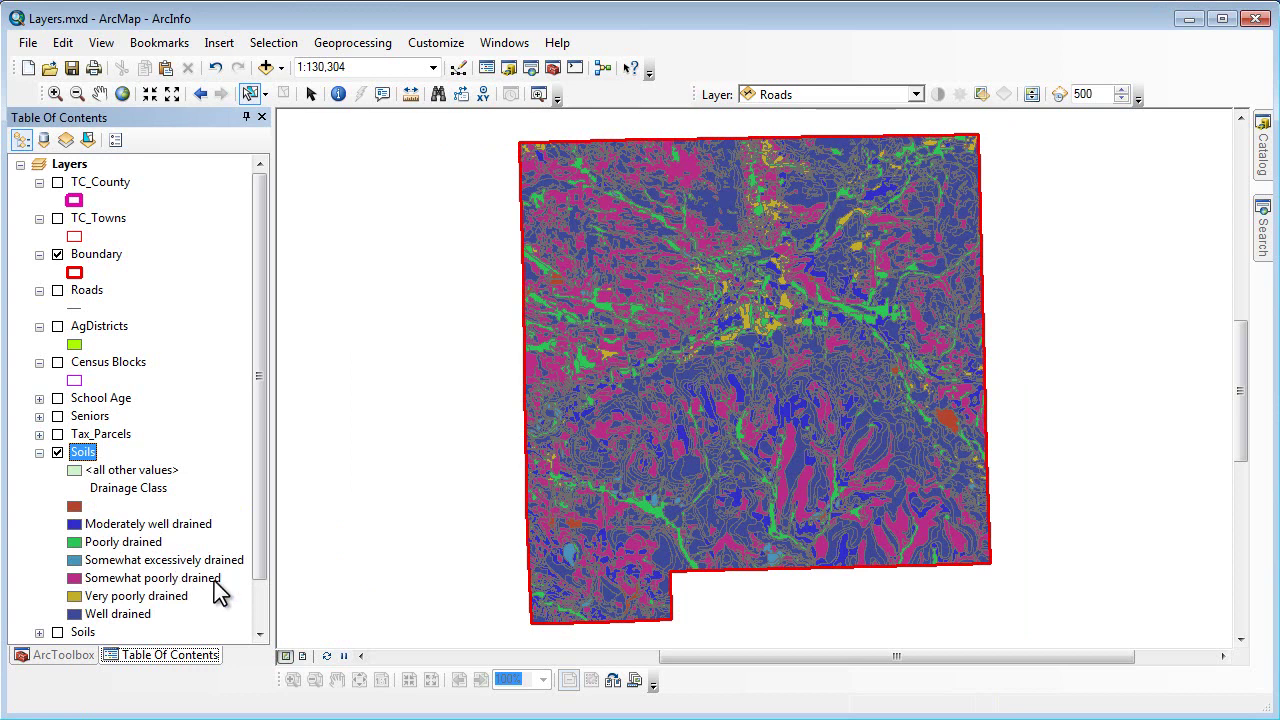
Hide the first Soils layer, show and expand the second Soils layer, and refresh the map.
click(57, 452)
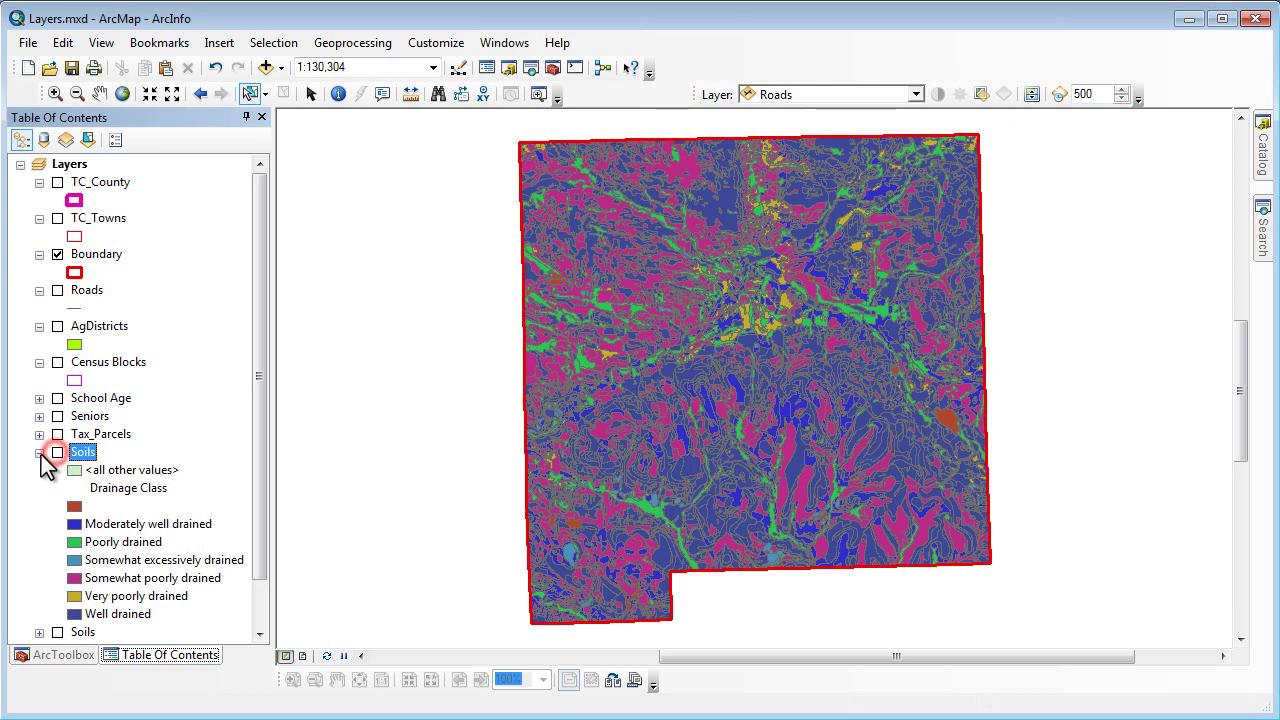
click(39, 452)
click(57, 470)
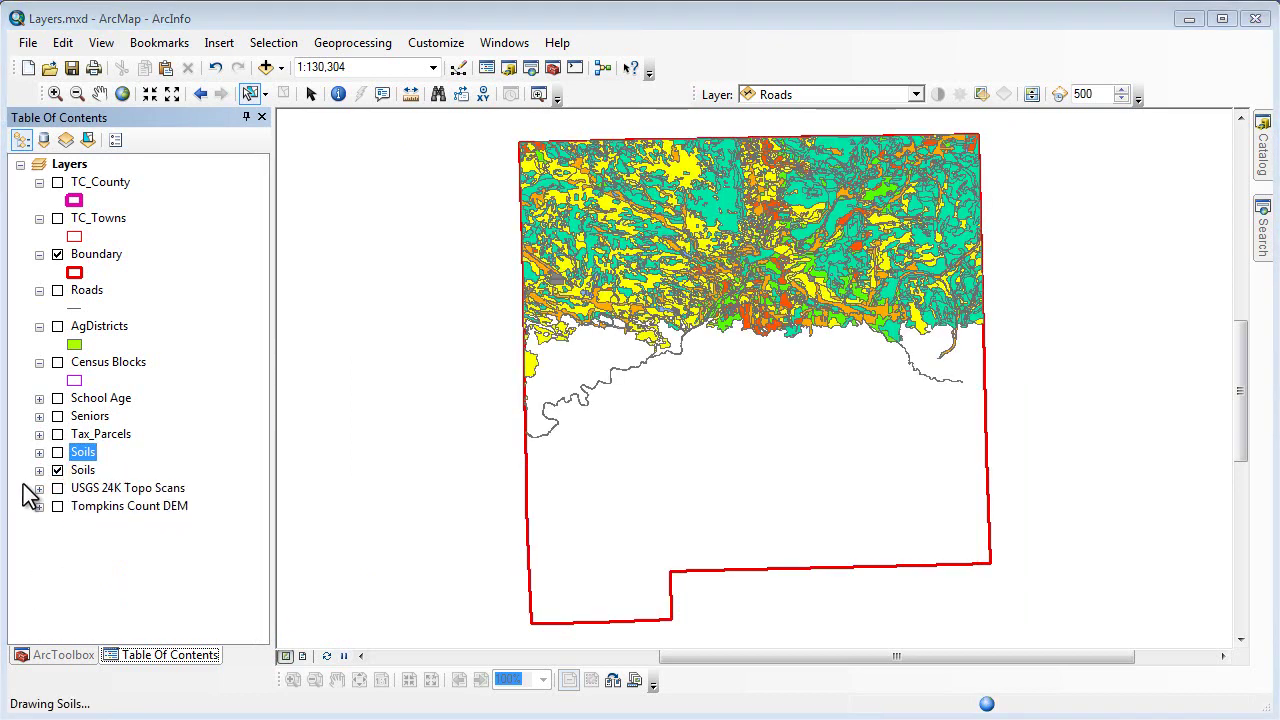
click(39, 470)
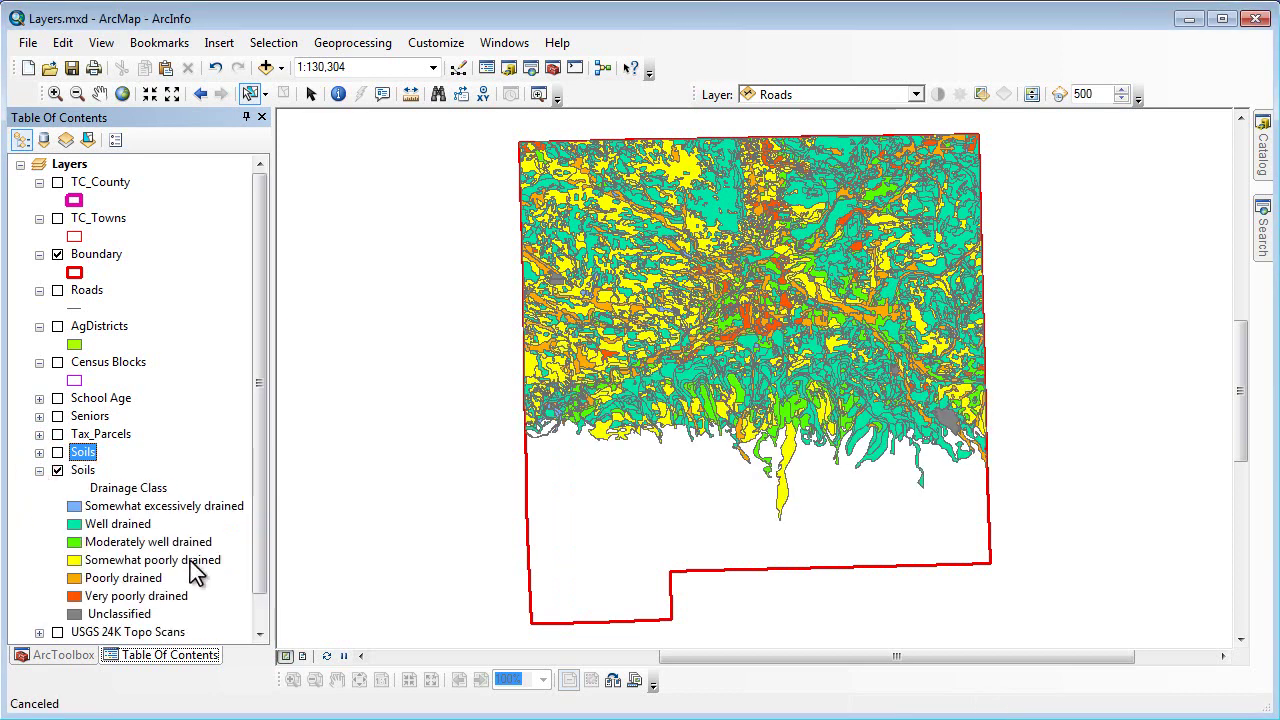
click(259, 633)
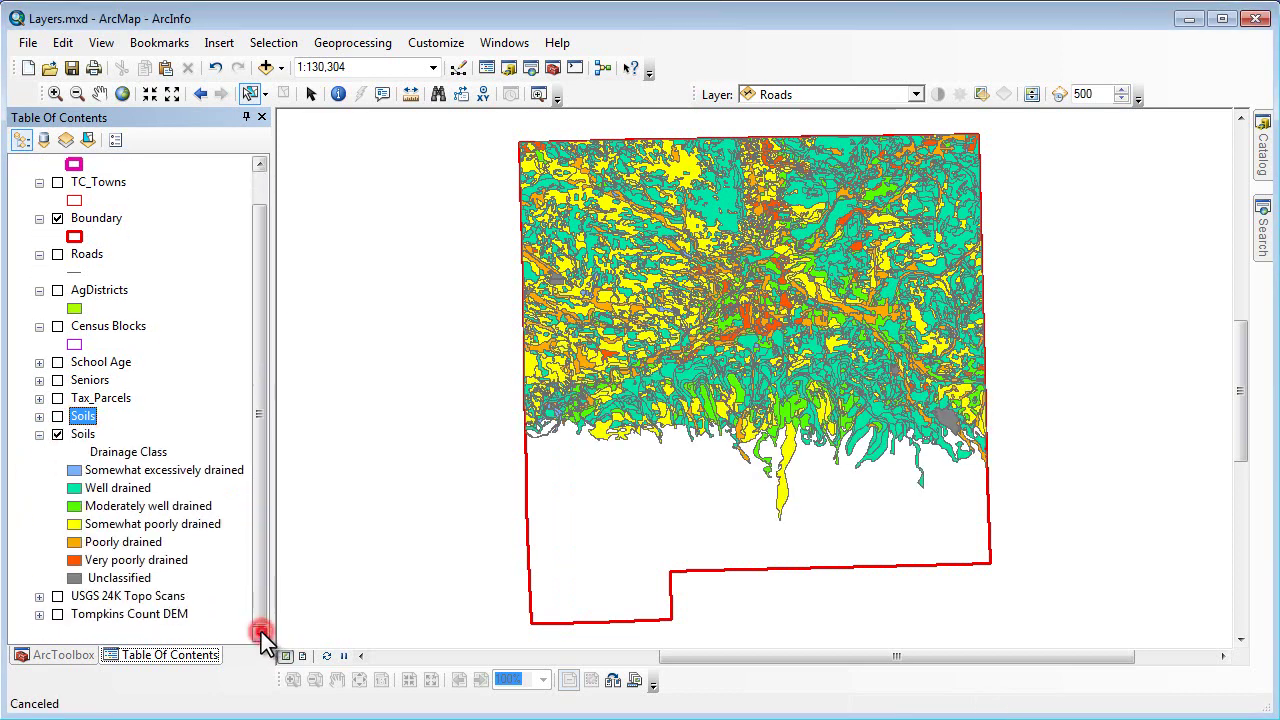
click(327, 656)
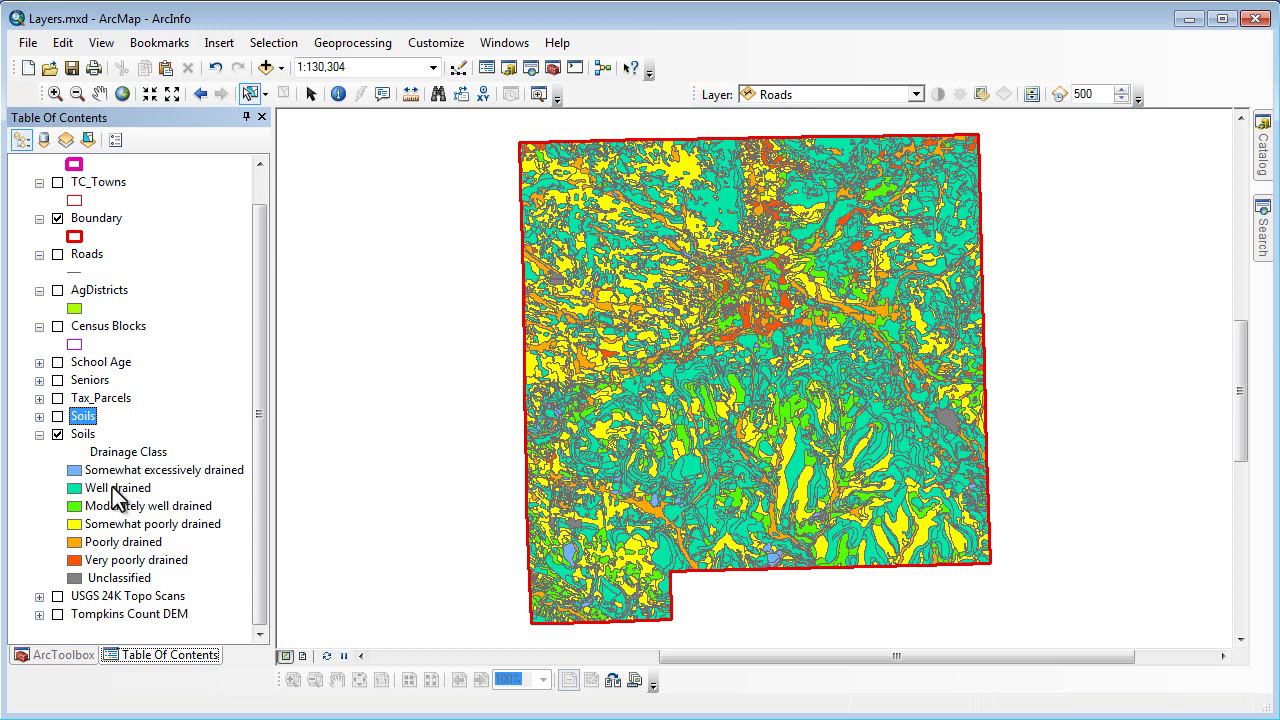
Save the drainage-coloured Soils layer as the layer file Soils Drainage.lyr in Dryden.
right_click(85, 436)
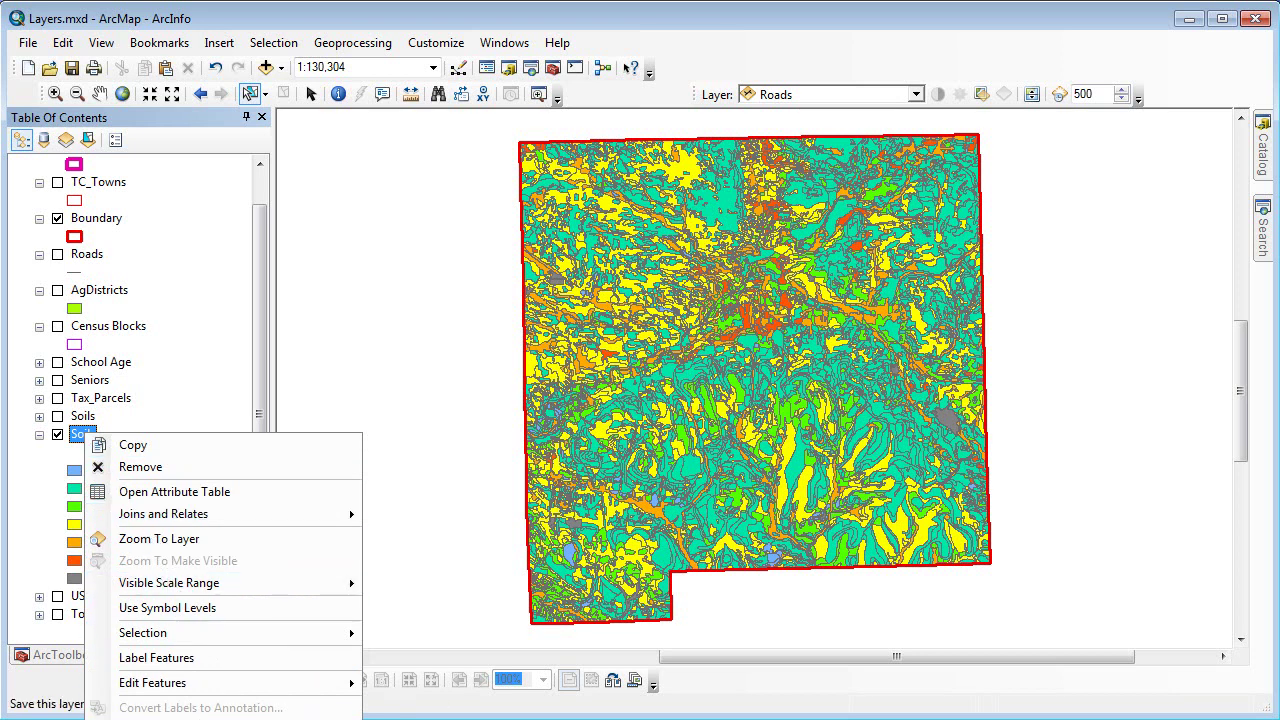
click(160, 714)
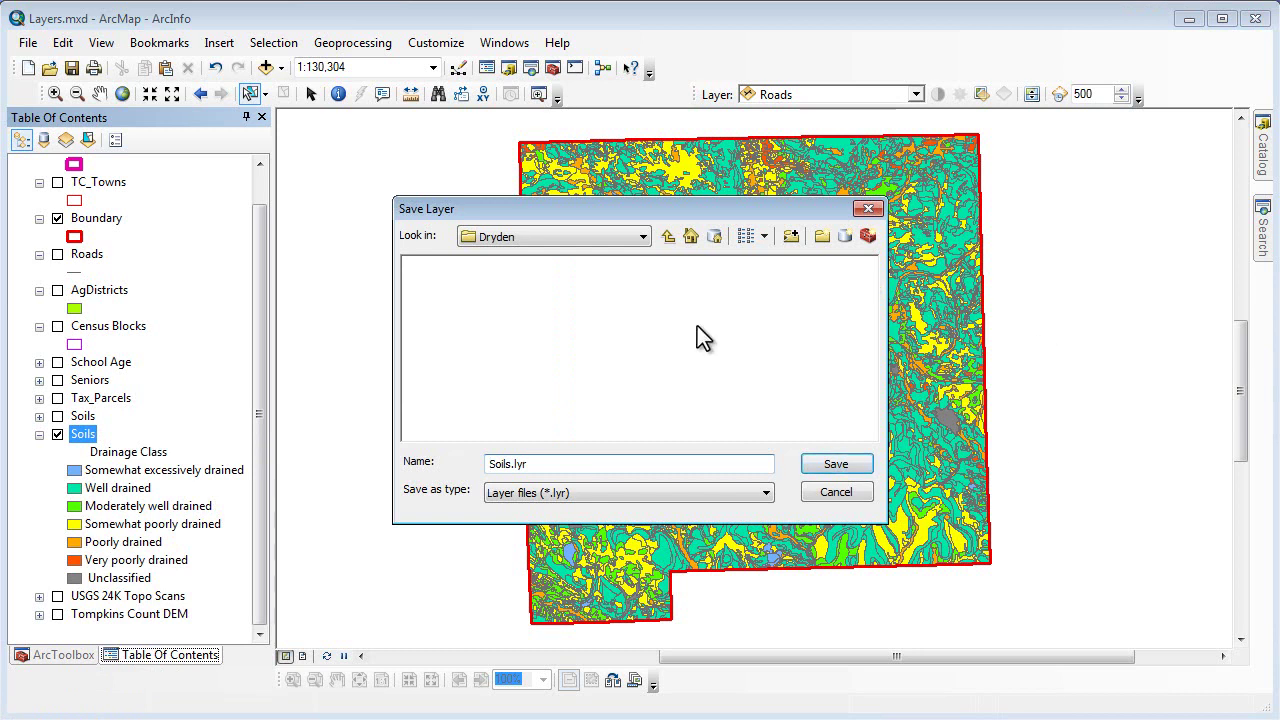
double_click(513, 464)
click(513, 464)
text(_d)
key(BackSpace)
key(BackSpace)
text(Drainage)
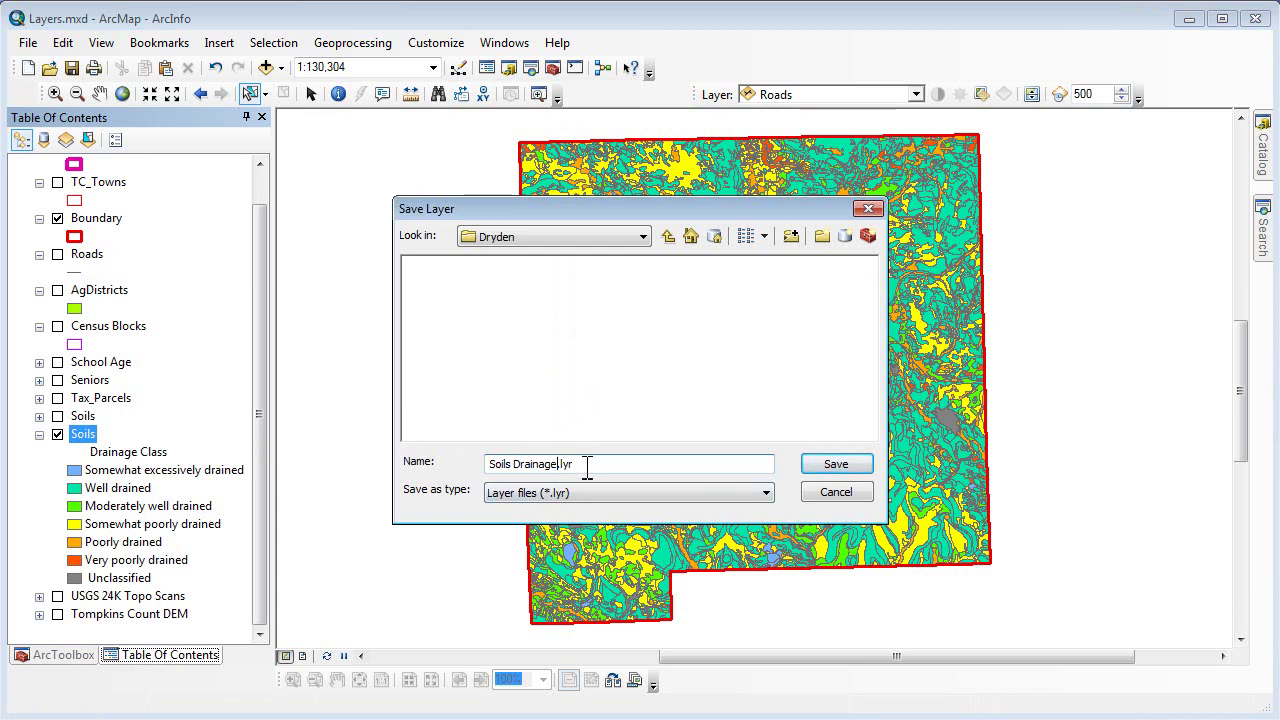
click(853, 464)
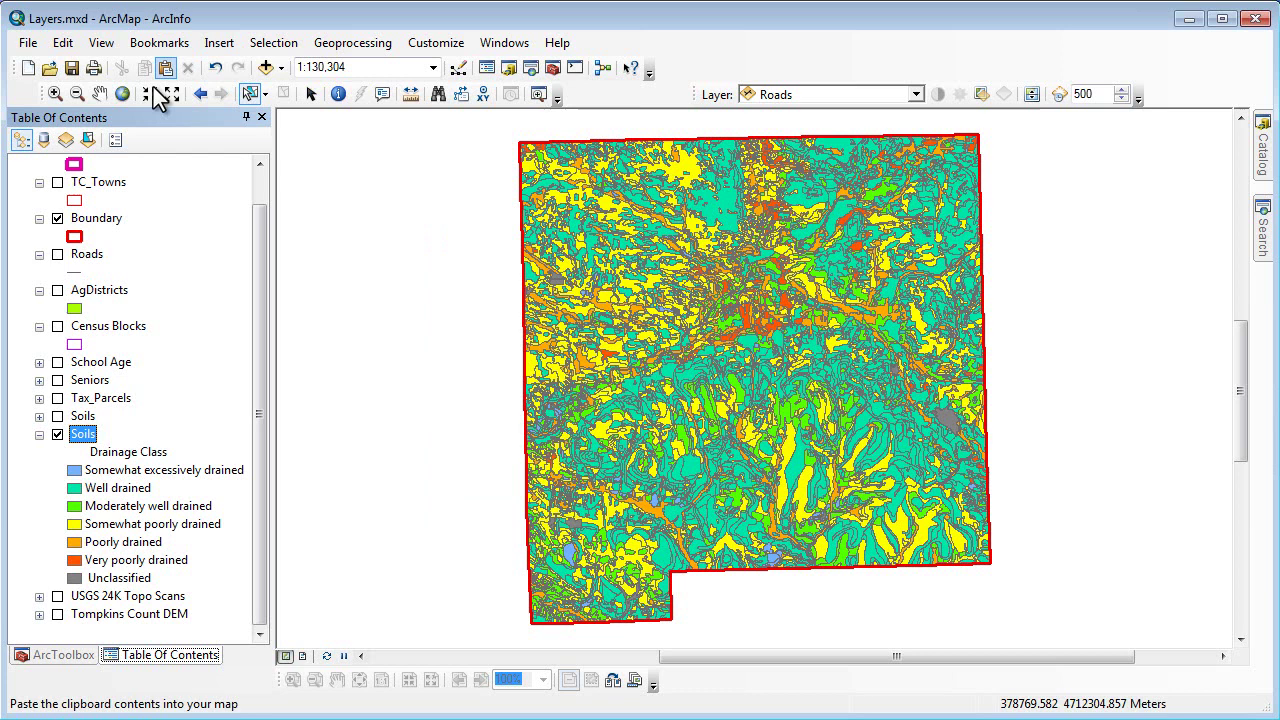
Remove the Soils layer from the map and add Soils Drainage.lyr back in.
right_click(86, 434)
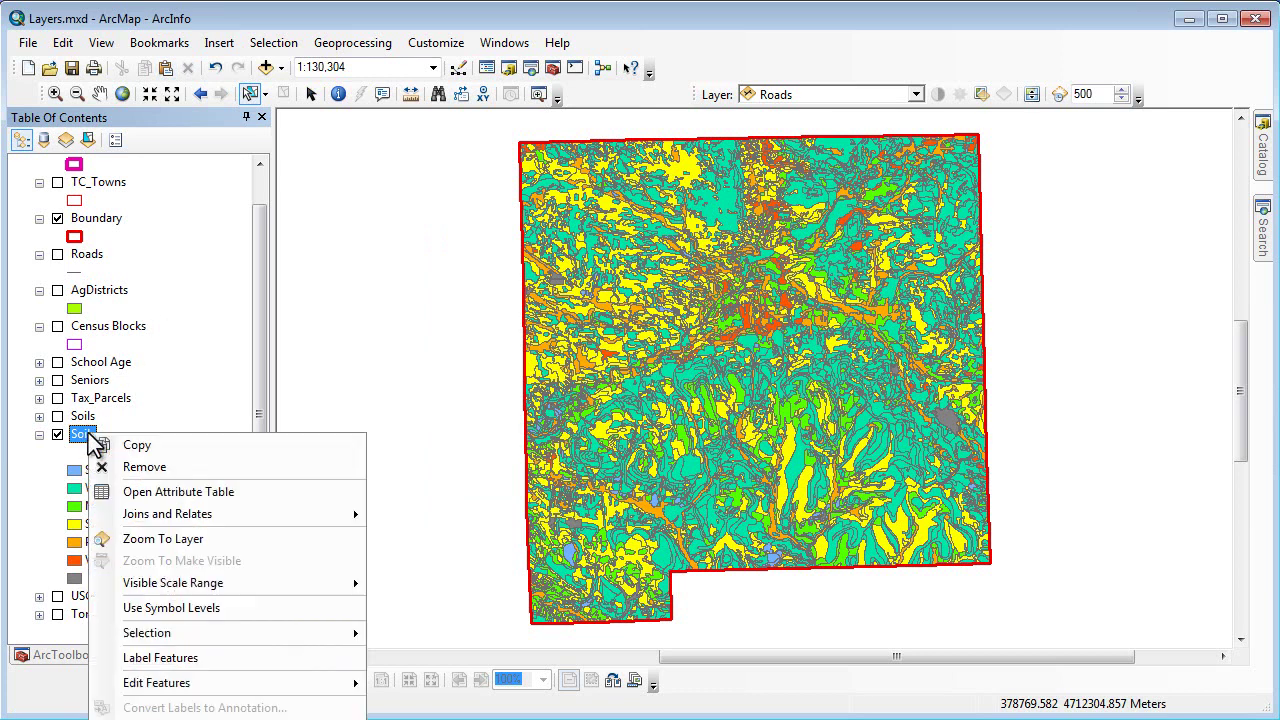
click(140, 468)
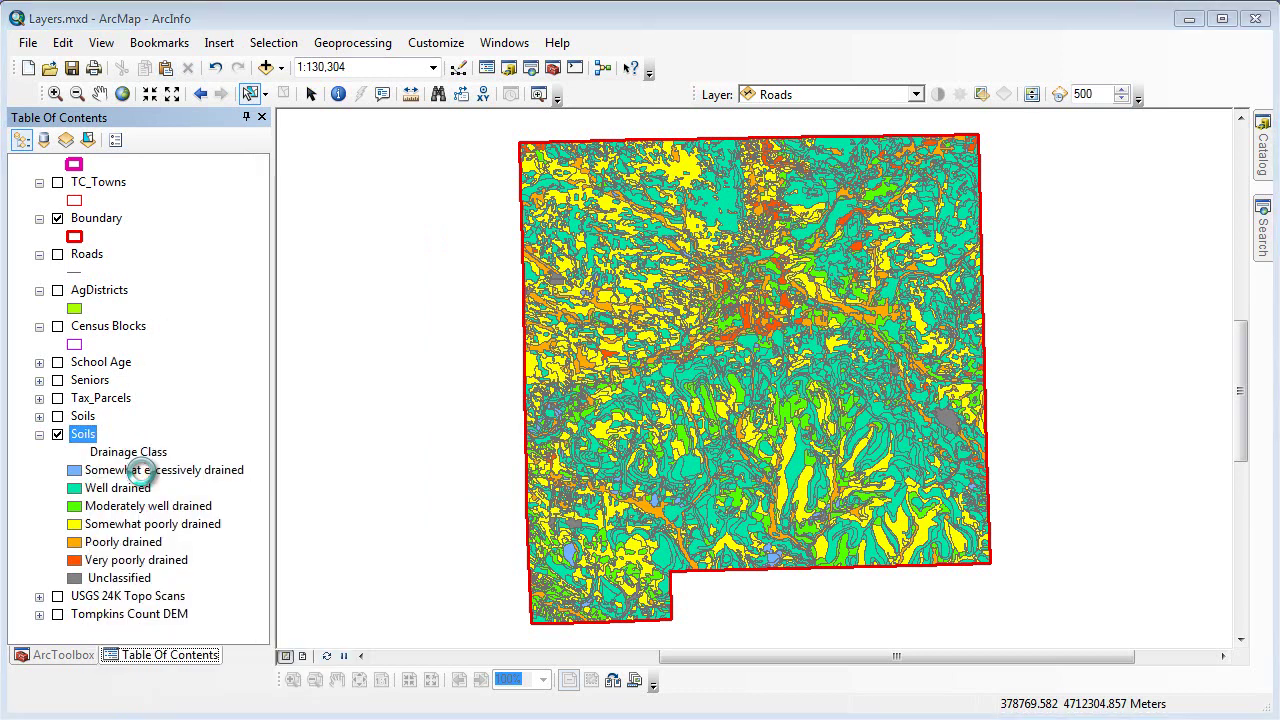
click(267, 68)
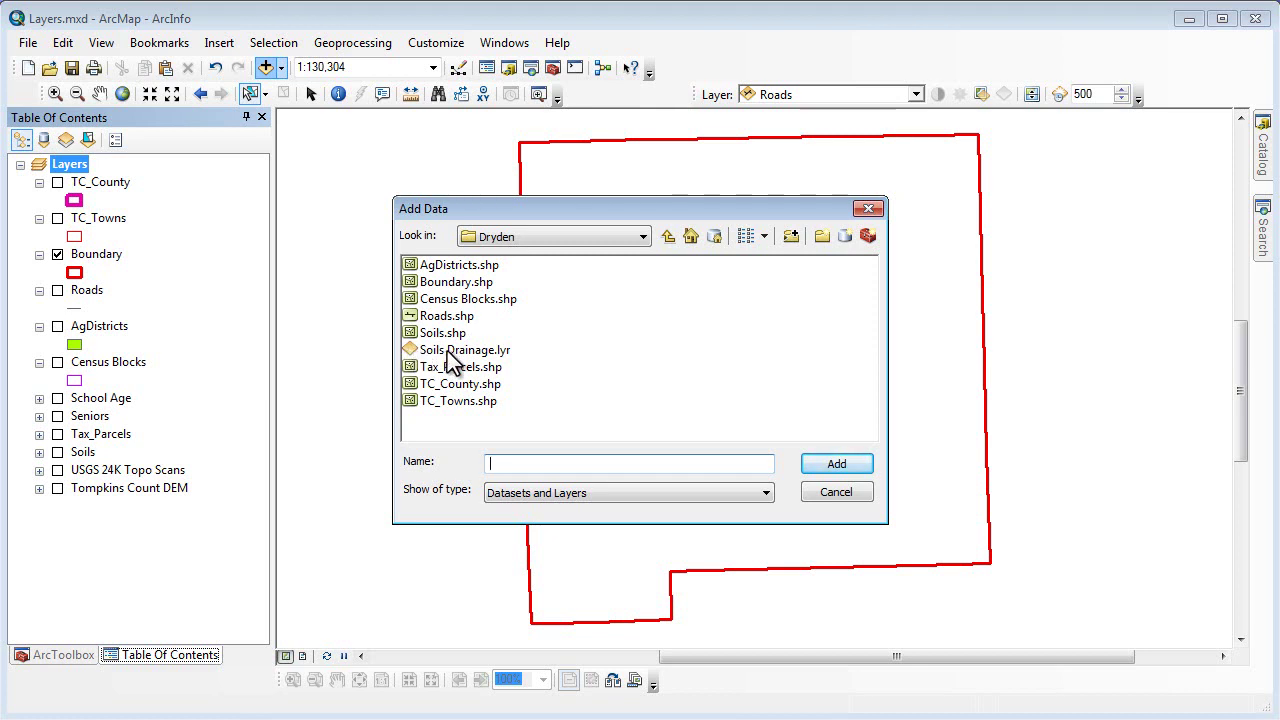
click(447, 350)
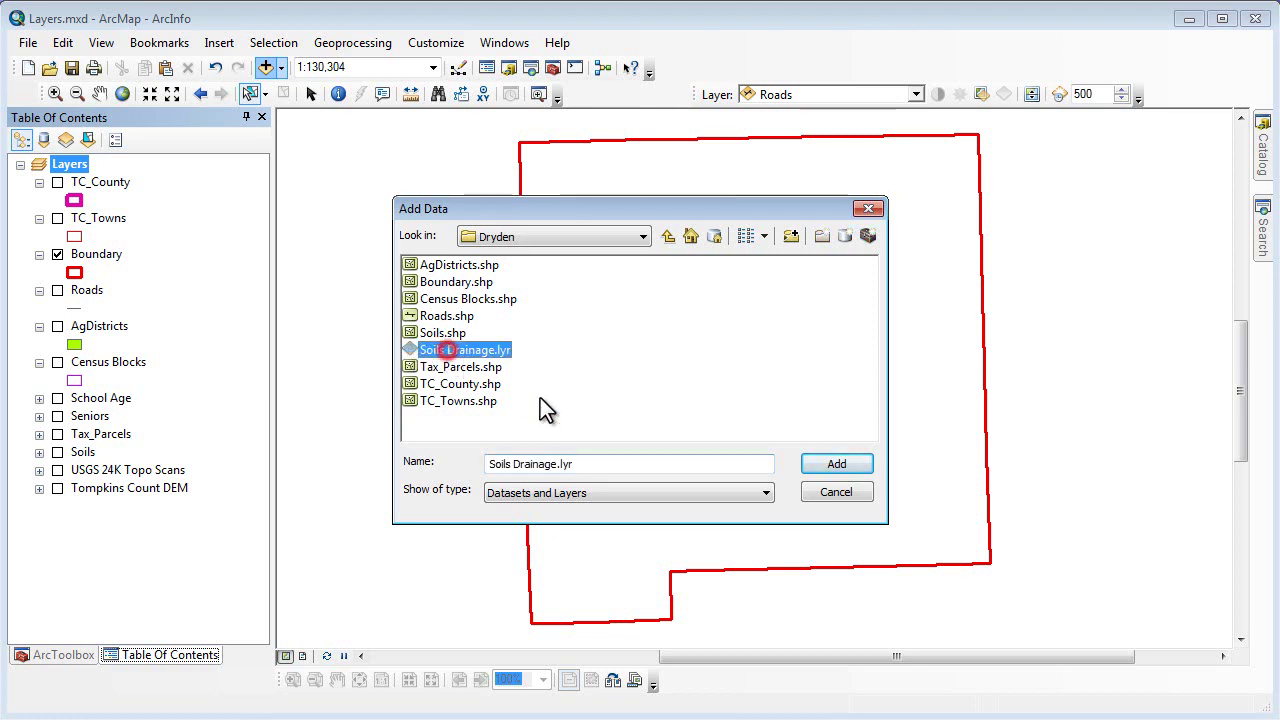
click(833, 463)
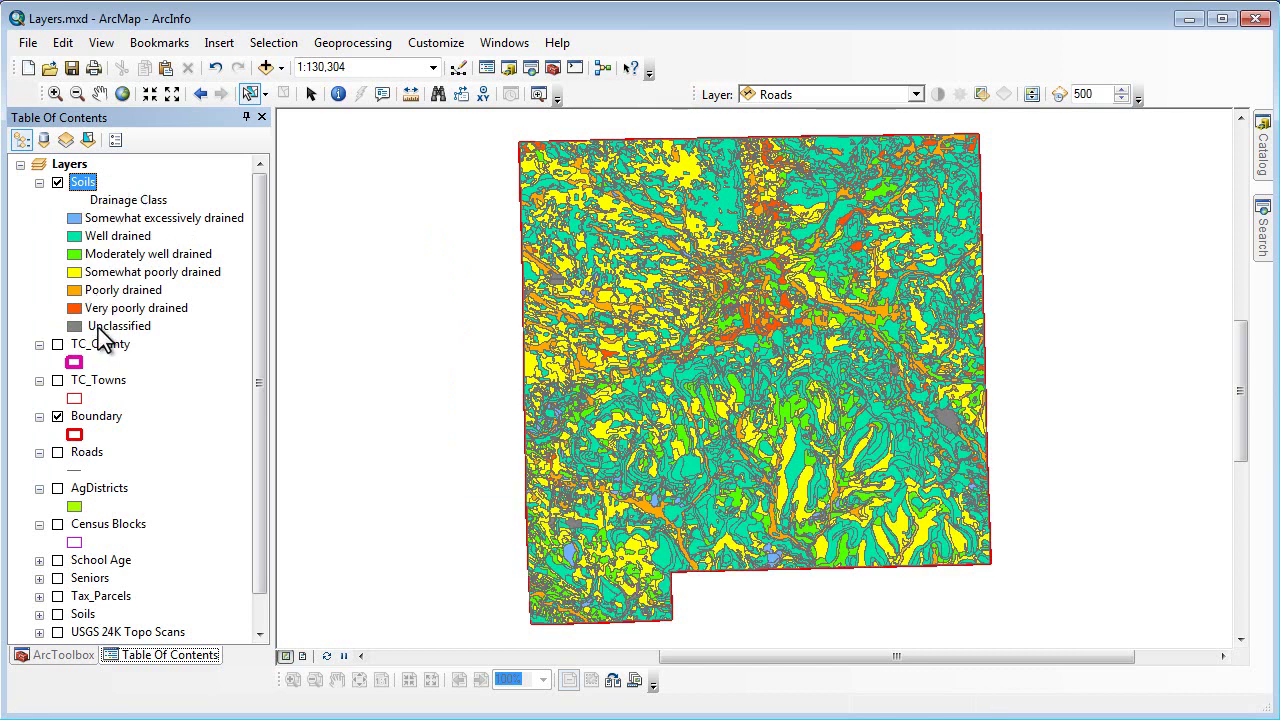
Hide and collapse Soils Drainage, then turn on the USGS 24K Topo Scans group.
click(57, 182)
click(39, 182)
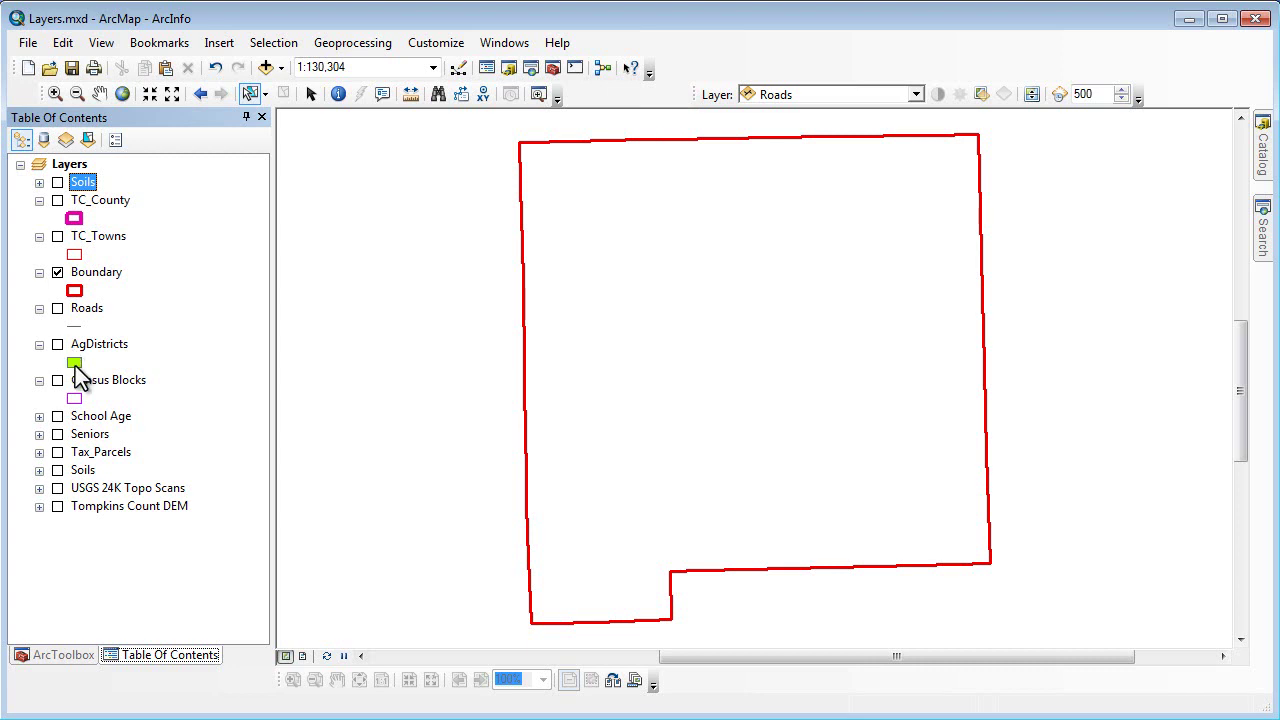
click(57, 489)
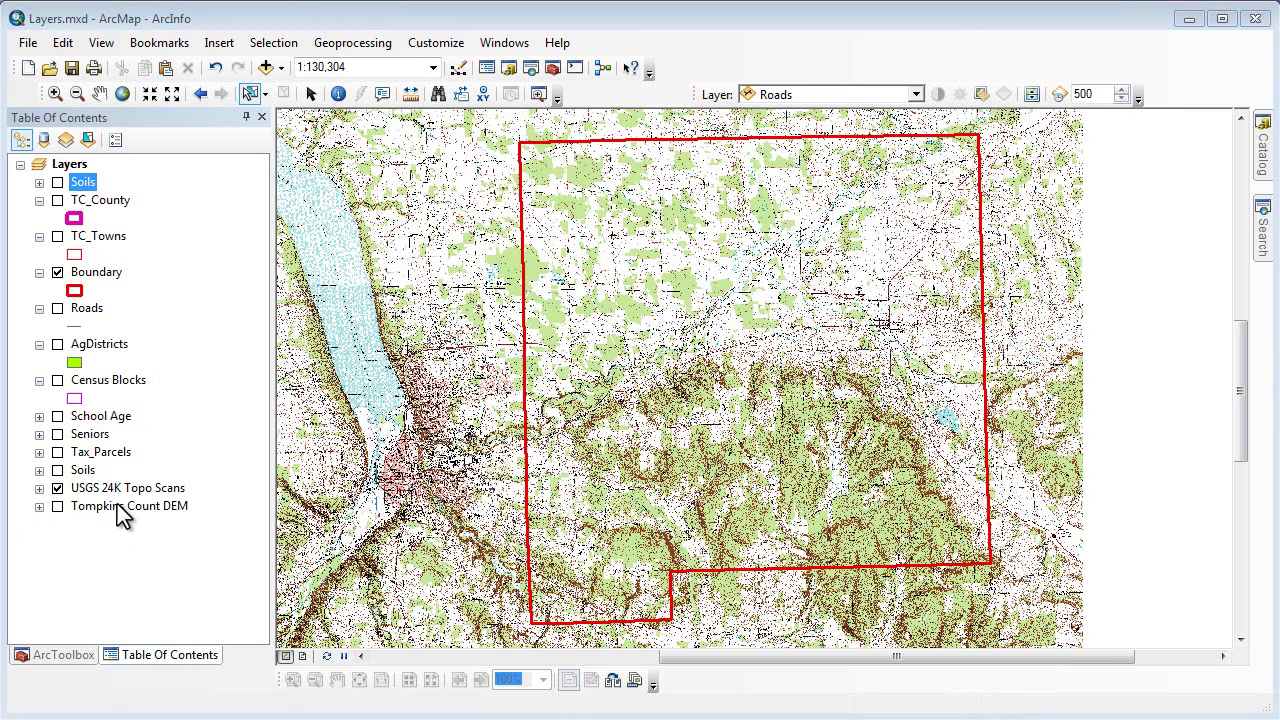
Zoom into topo detail inside the boundary, then zoom to the USGS 24K Topo Scans extent.
click(55, 93)
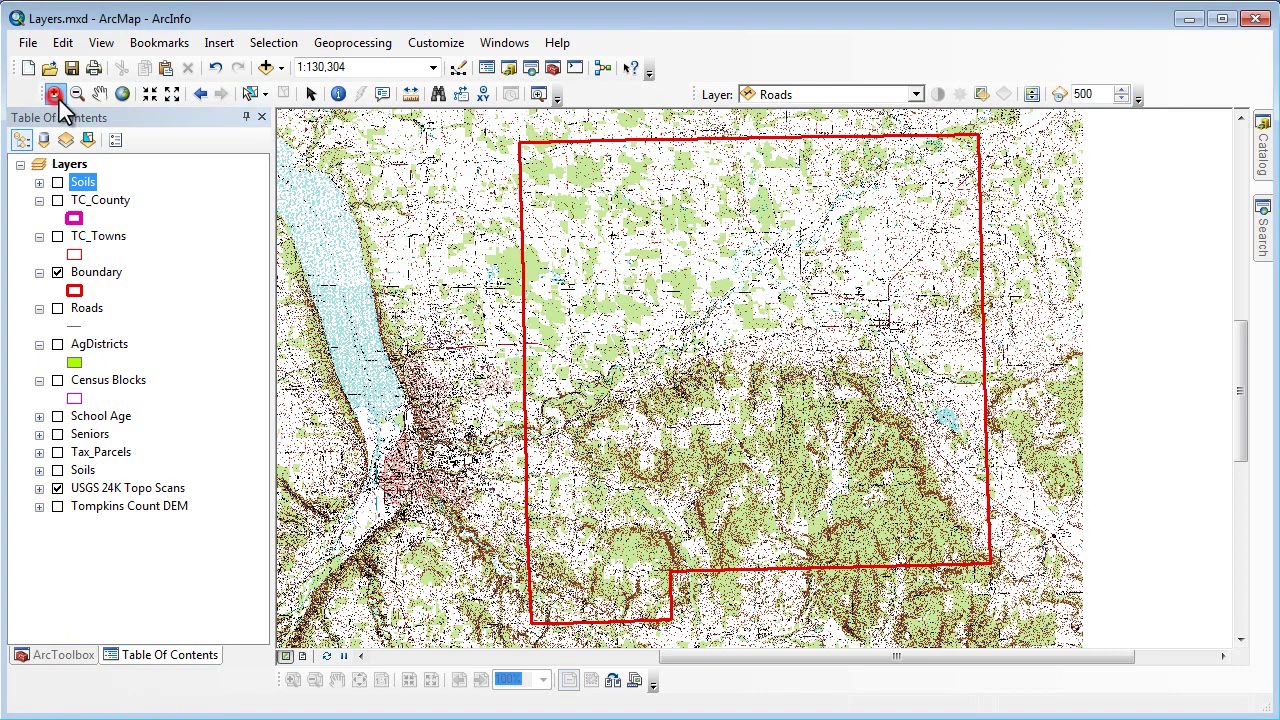
drag(848, 390, 919, 483)
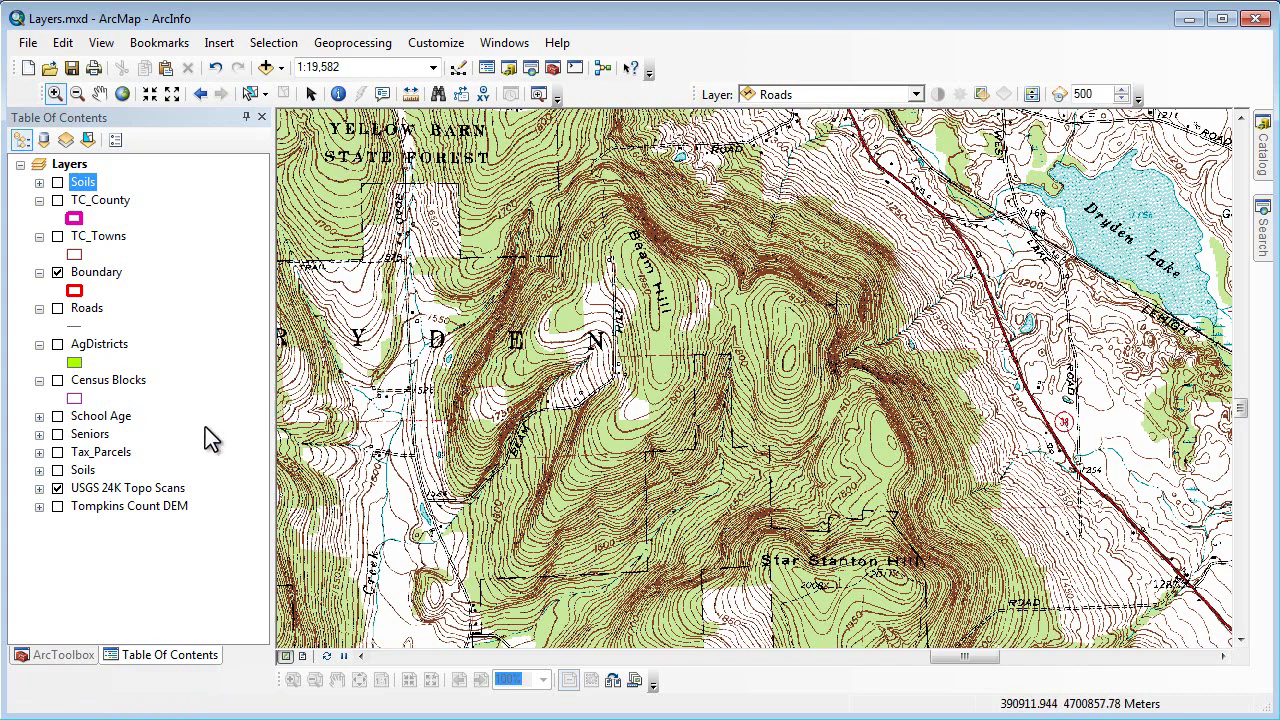
right_click(134, 489)
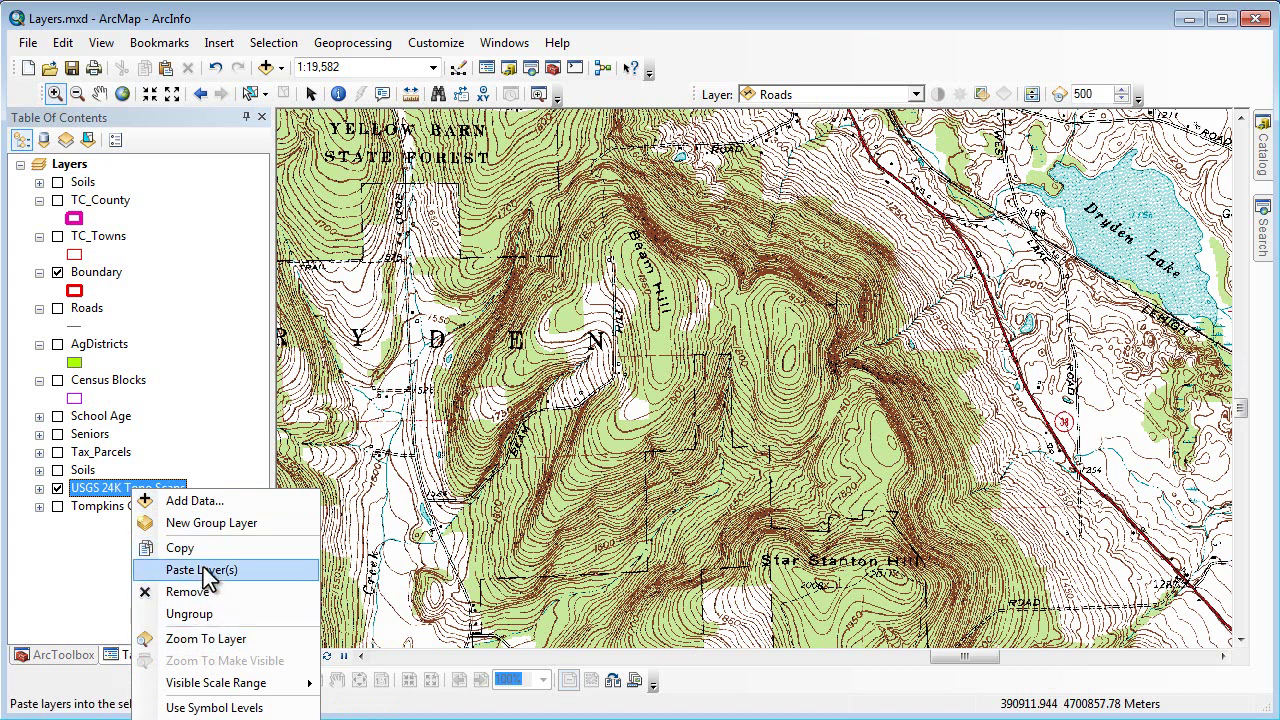
click(212, 636)
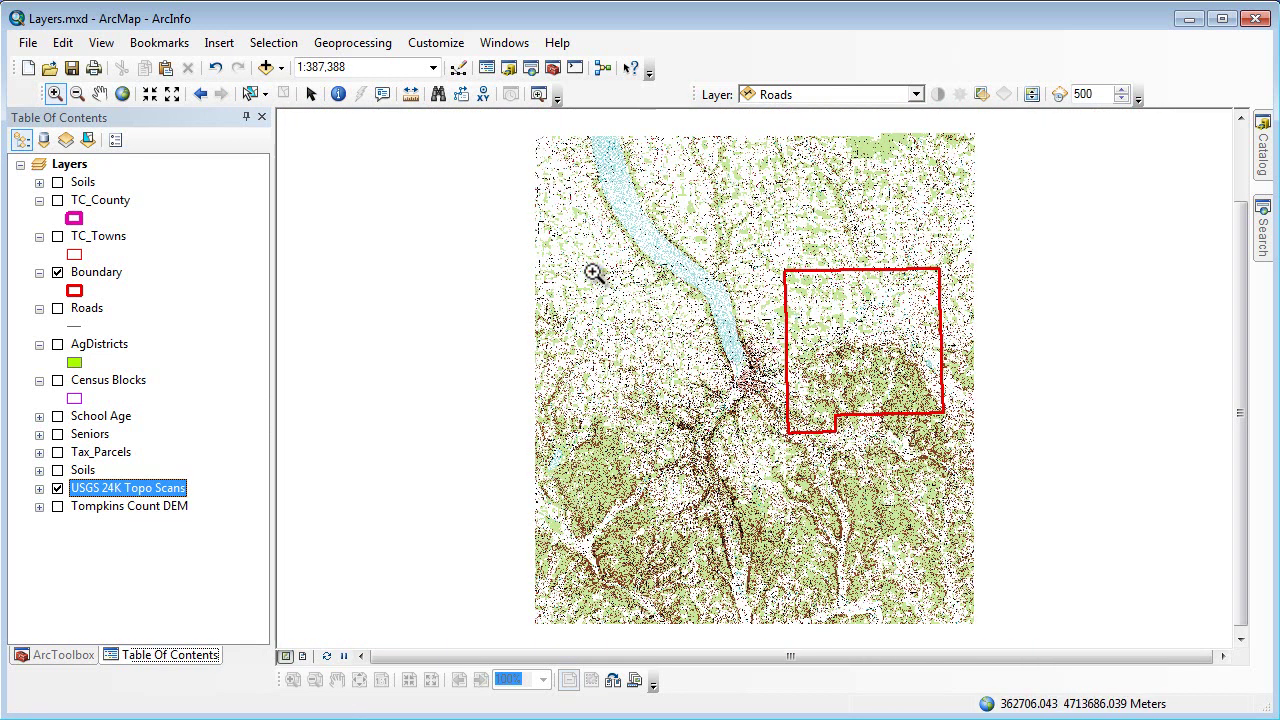
Expand the topo scans group and toggle tiles o3667a, o3568c, o3568d, o3668d and the whole group off and on.
click(39, 488)
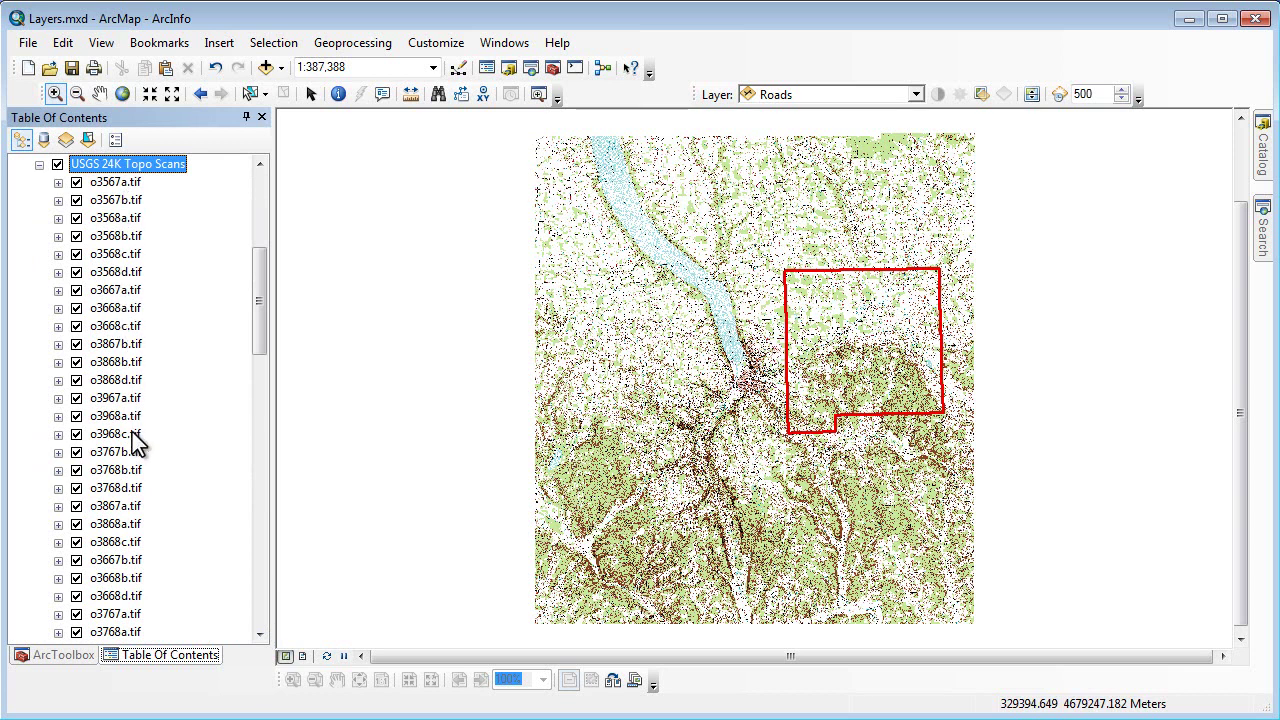
click(76, 290)
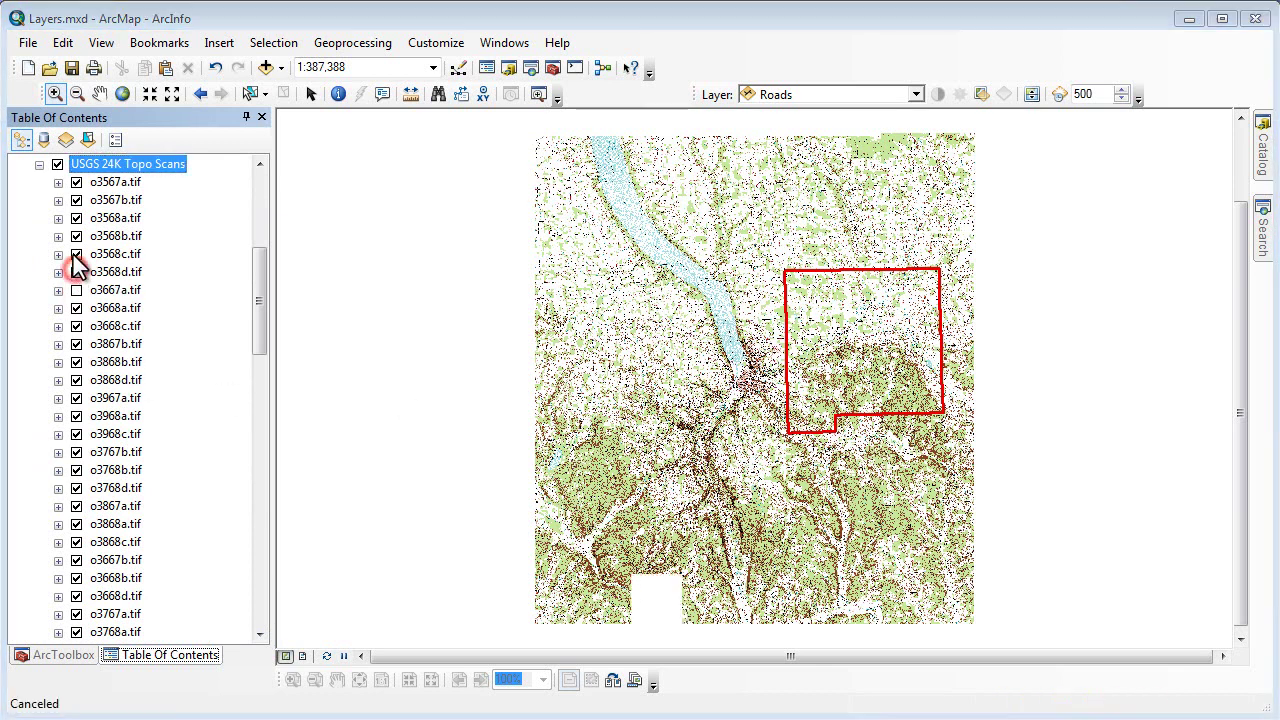
click(77, 253)
click(77, 271)
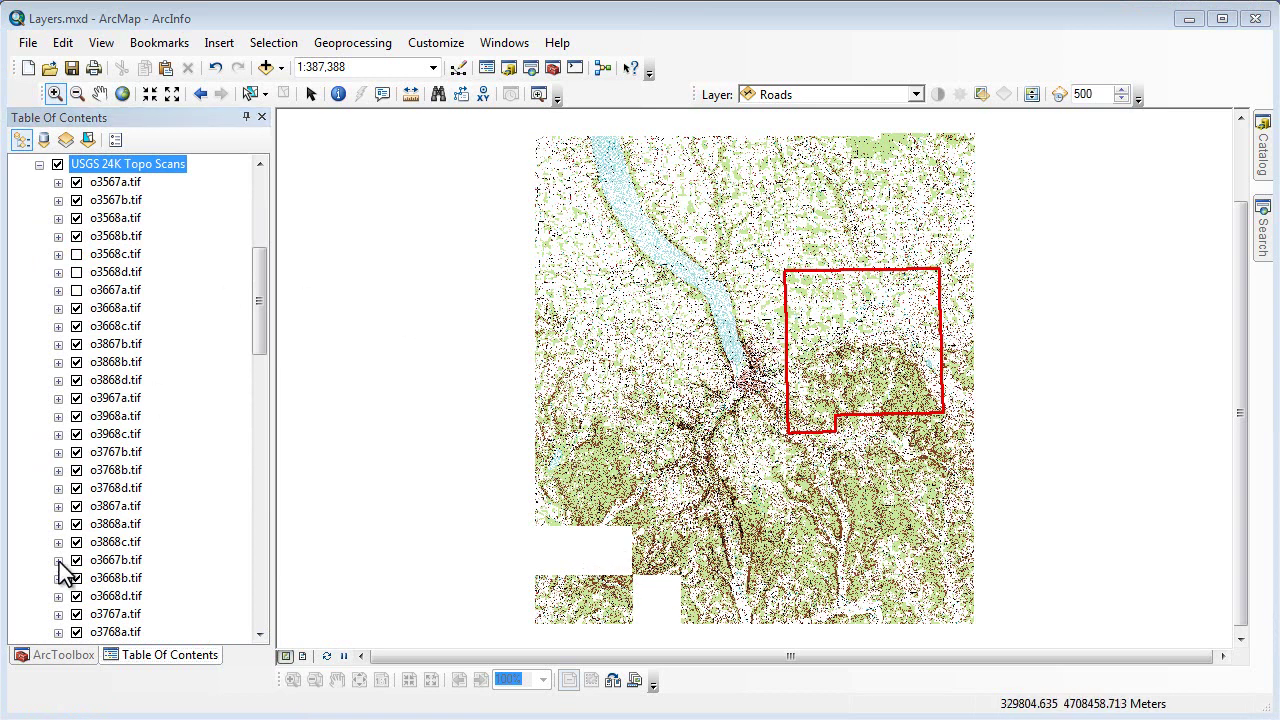
click(76, 596)
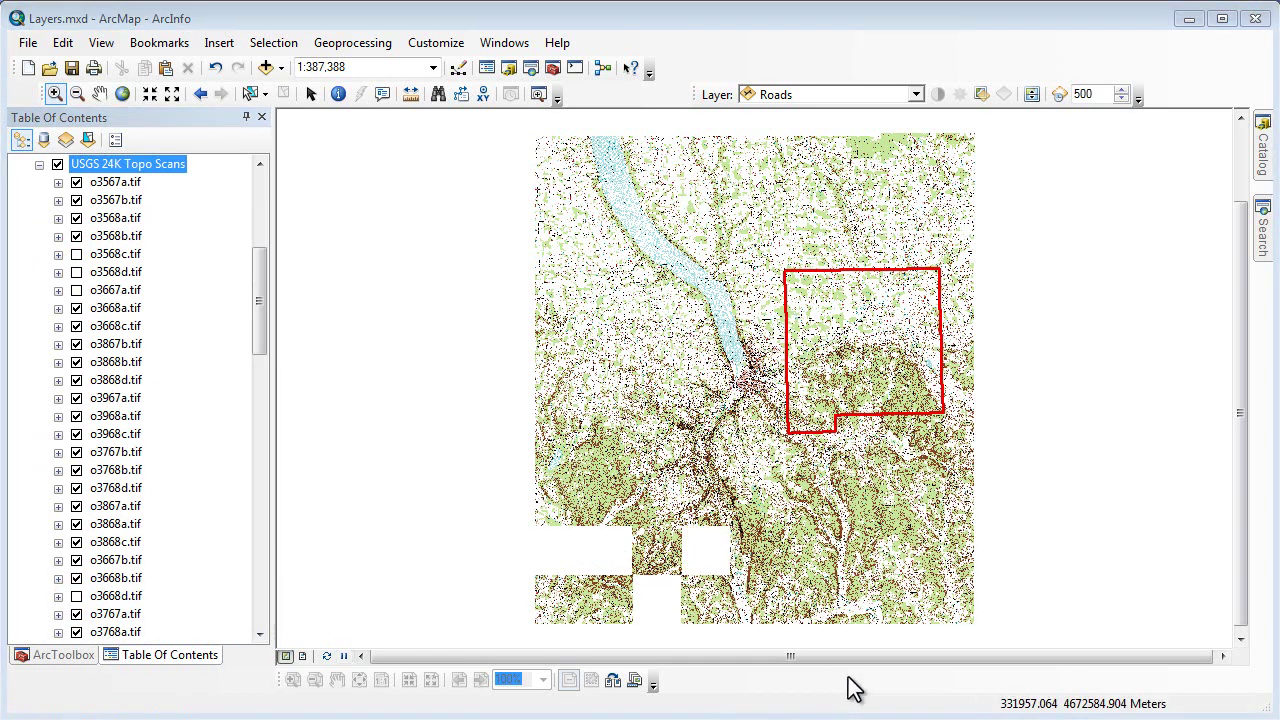
click(76, 596)
click(76, 272)
click(76, 254)
click(76, 290)
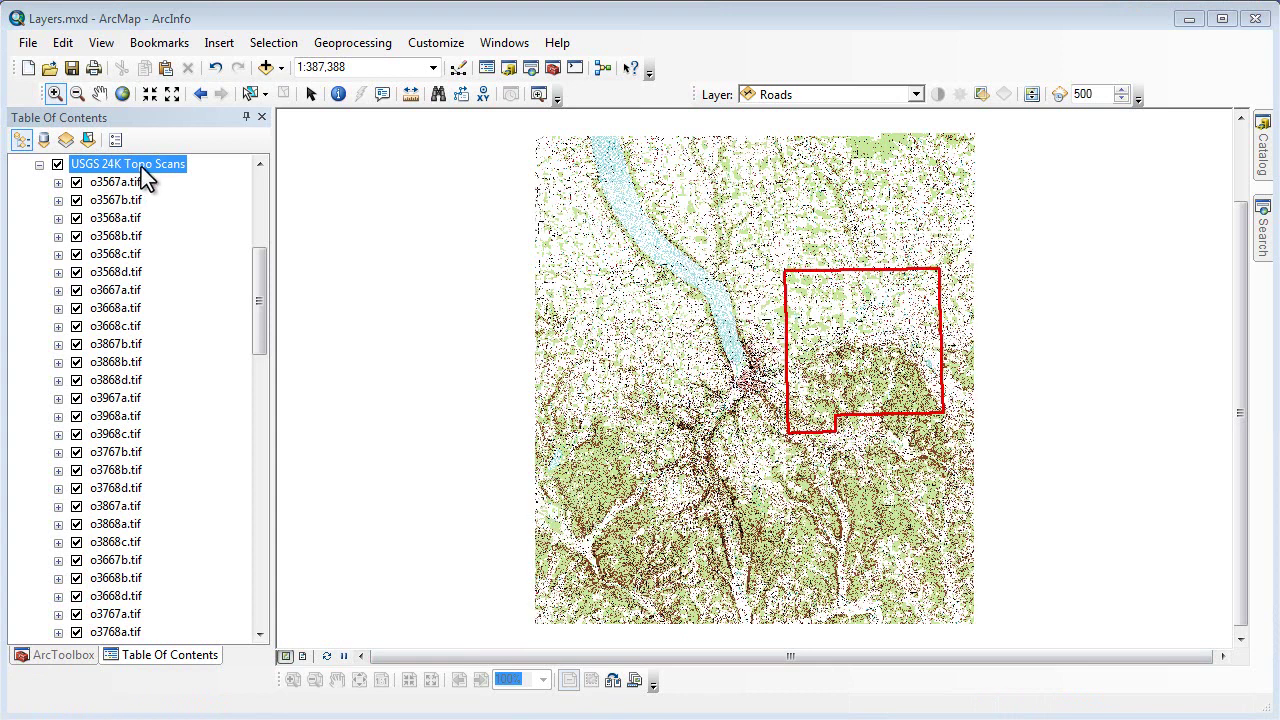
click(58, 166)
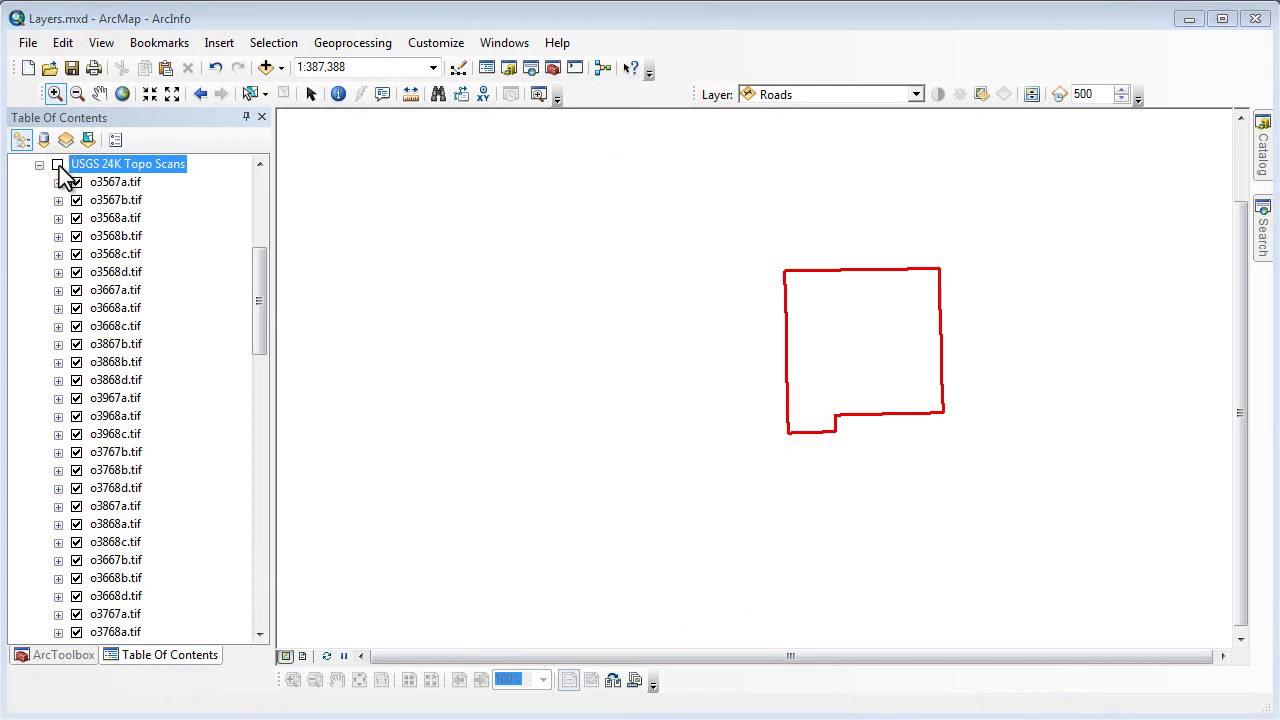
click(58, 166)
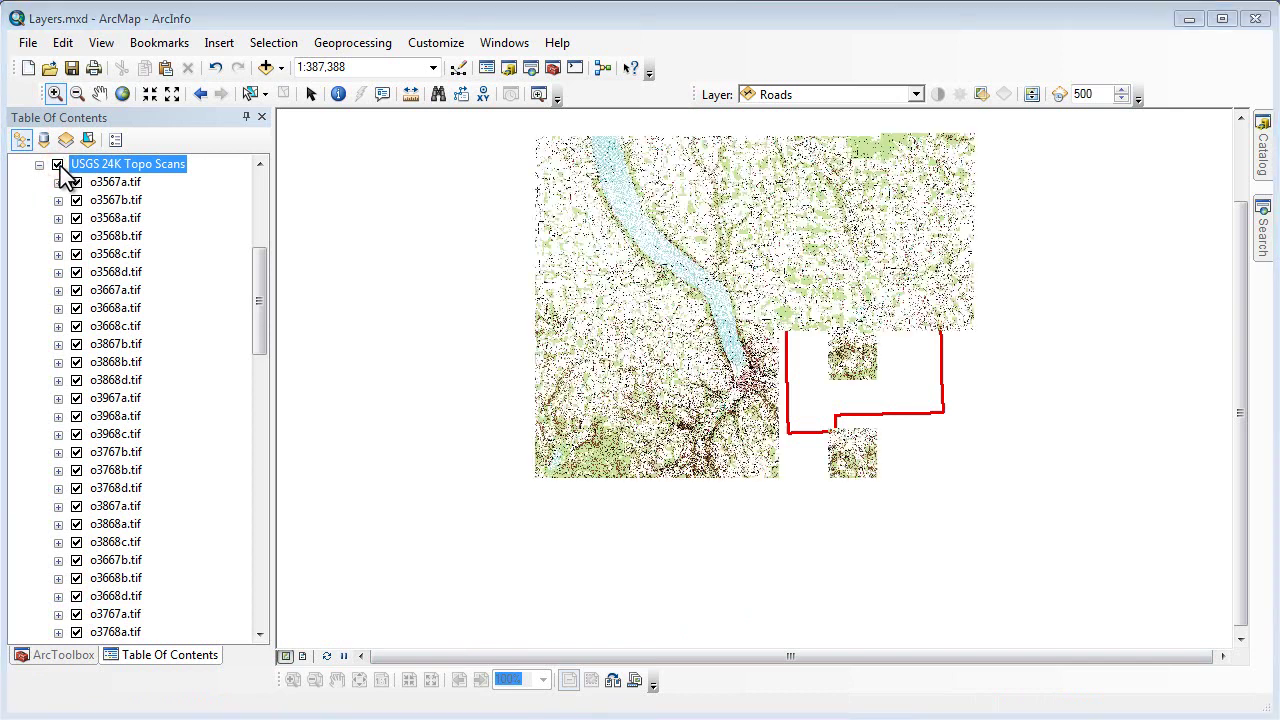
Review the USGS 24K Topo Scans group's Group and General properties, then cancel without changes.
right_click(107, 171)
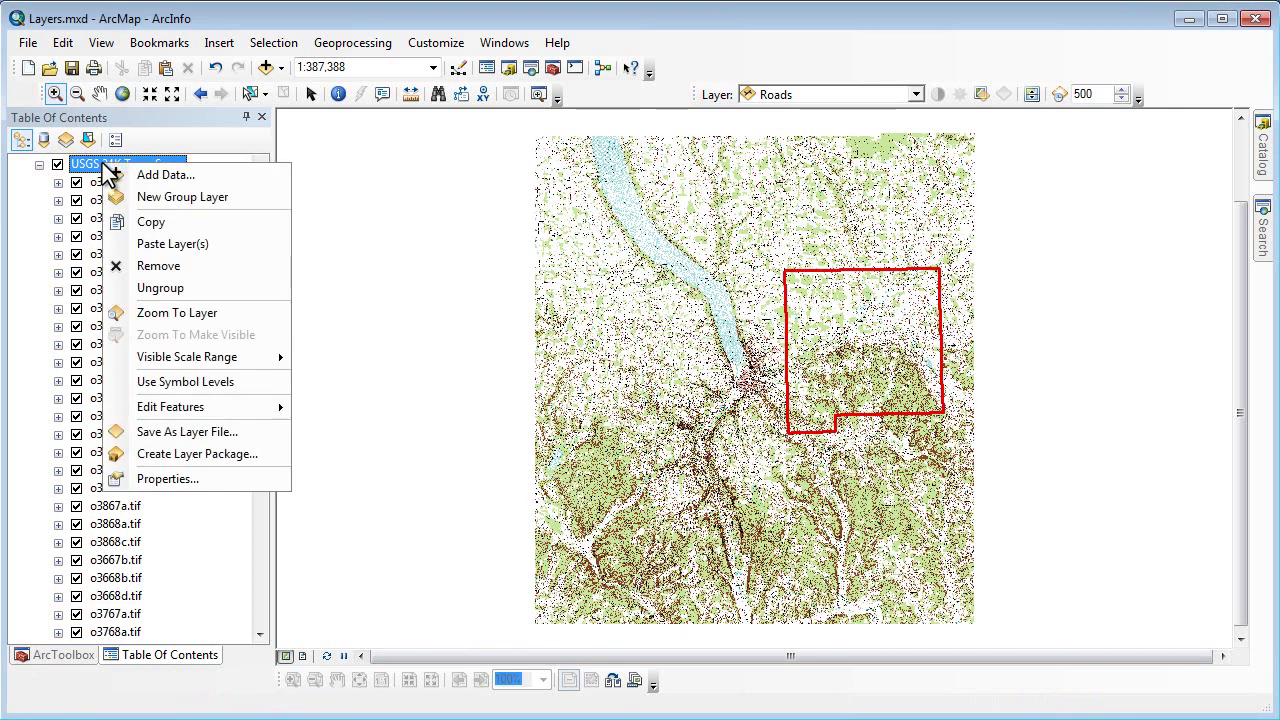
click(203, 480)
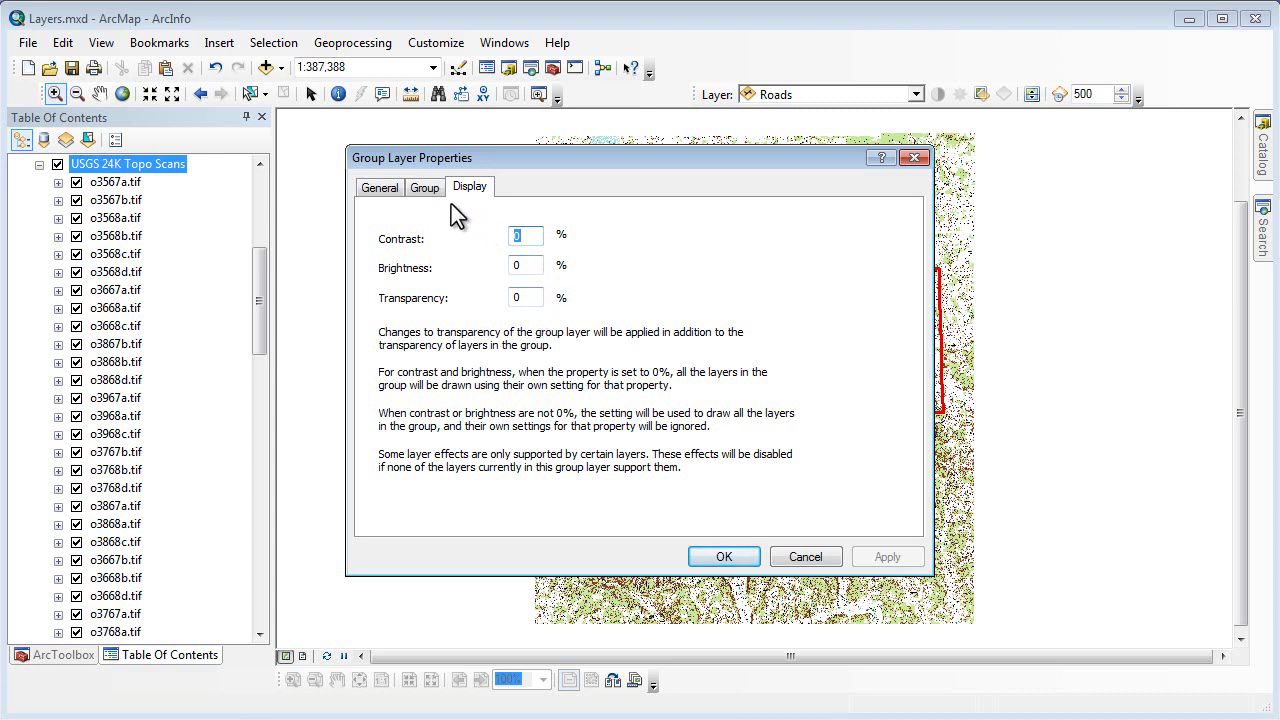
click(425, 189)
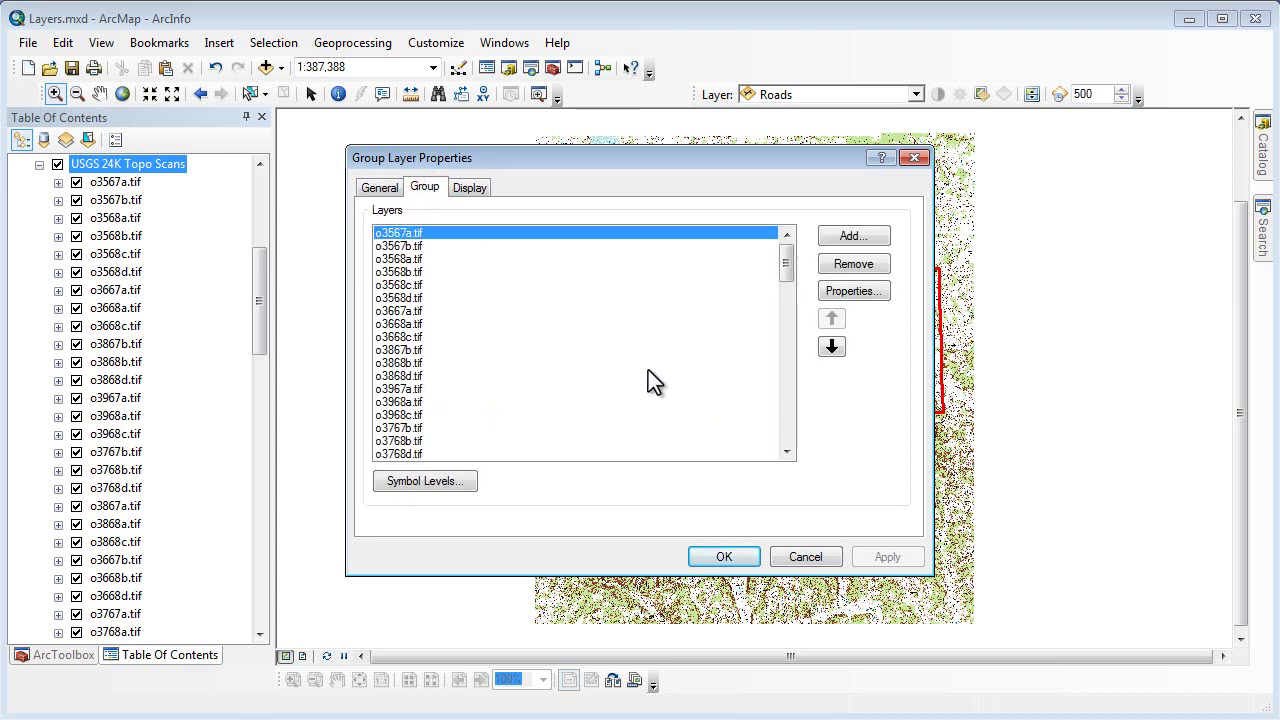
click(381, 190)
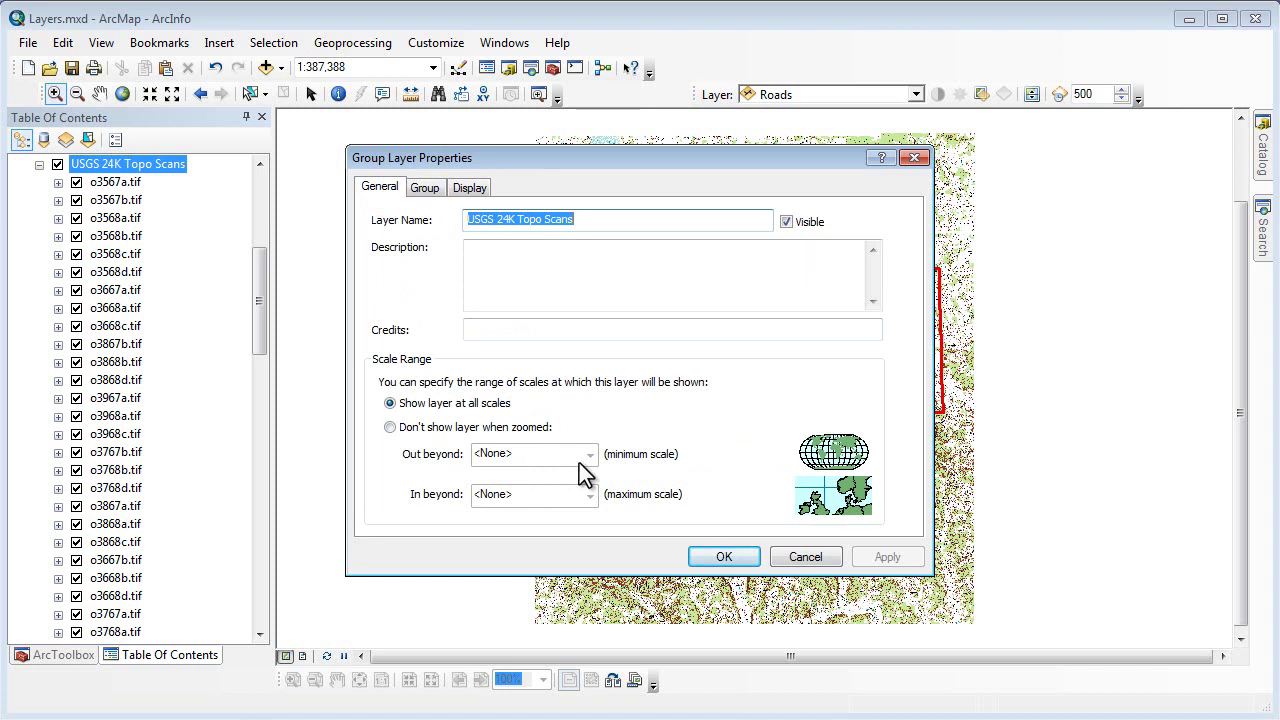
click(806, 558)
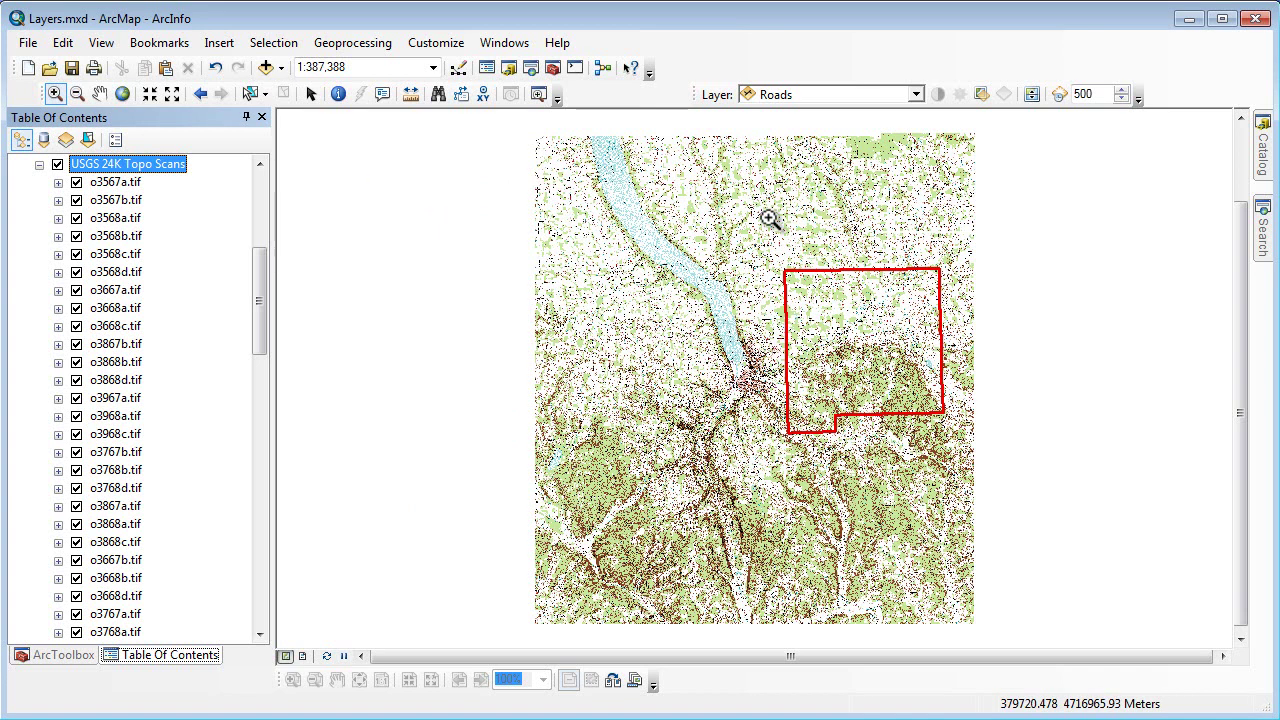
Collapse USGS 24K Topo Scans and zoom the map to the Boundary layer at 1:130,304.
click(41, 166)
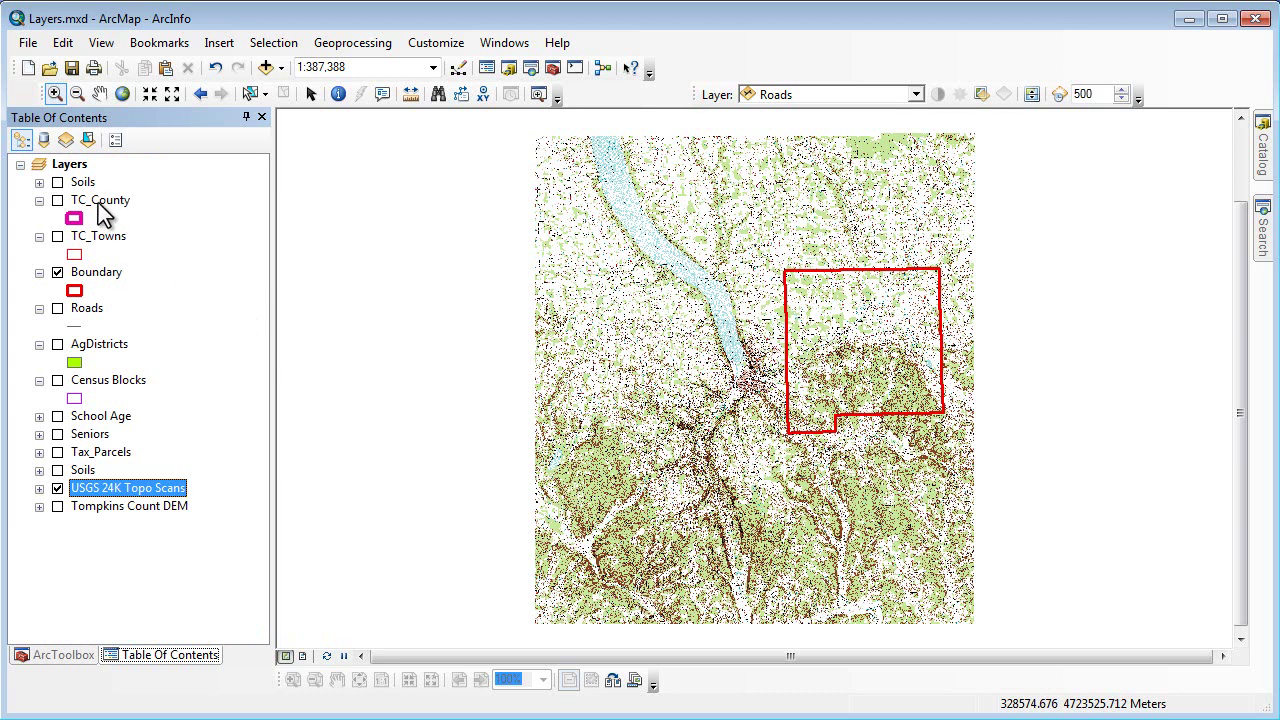
right_click(96, 277)
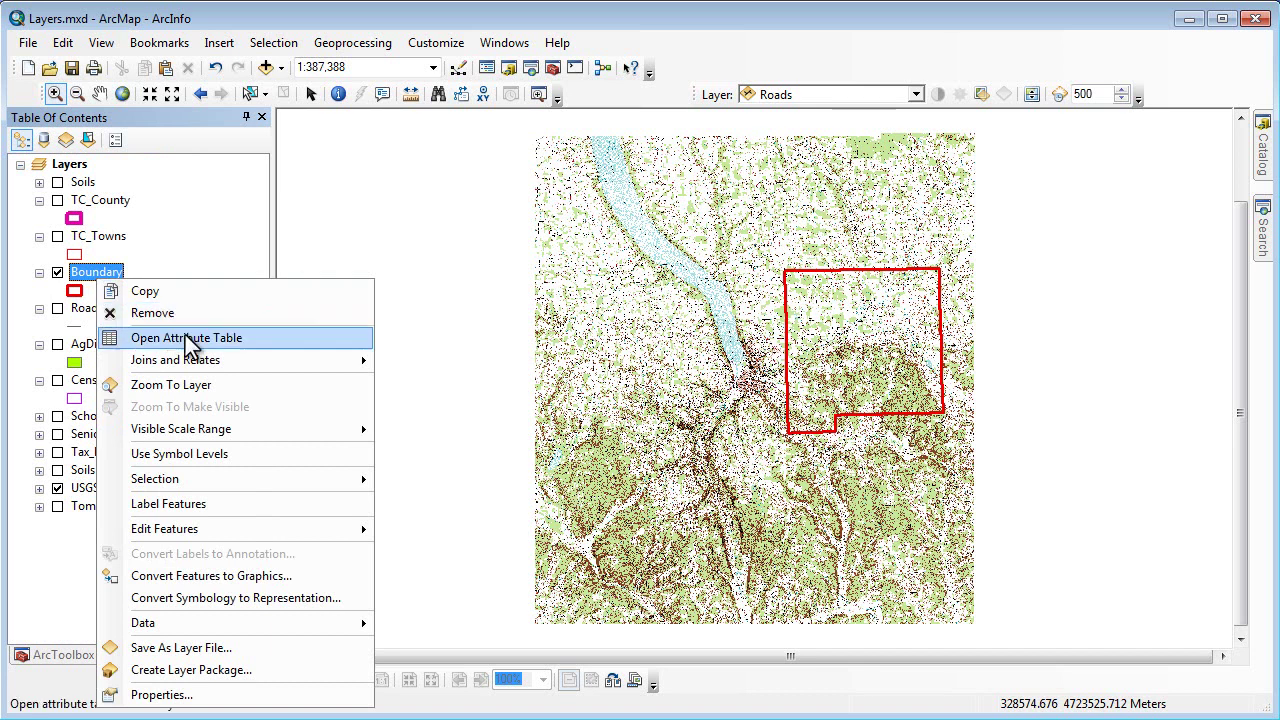
click(186, 386)
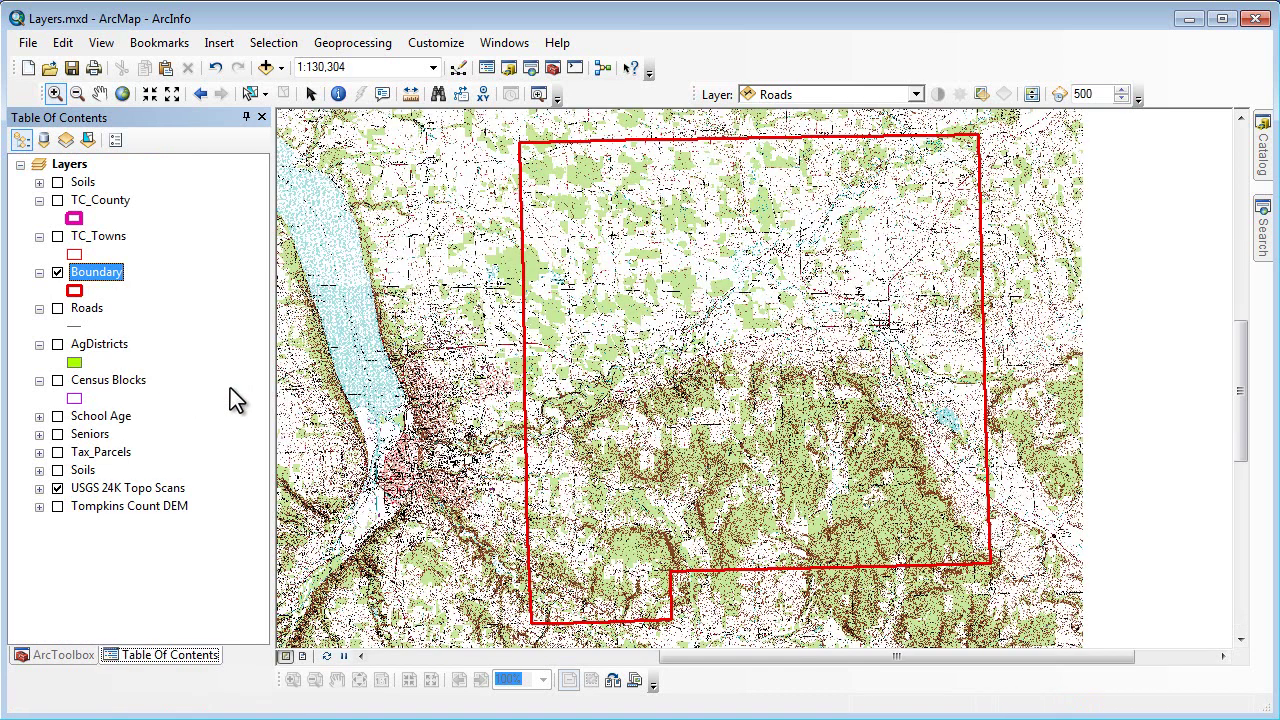
Create a new group layer under Layers and name it BaseMap.
right_click(85, 175)
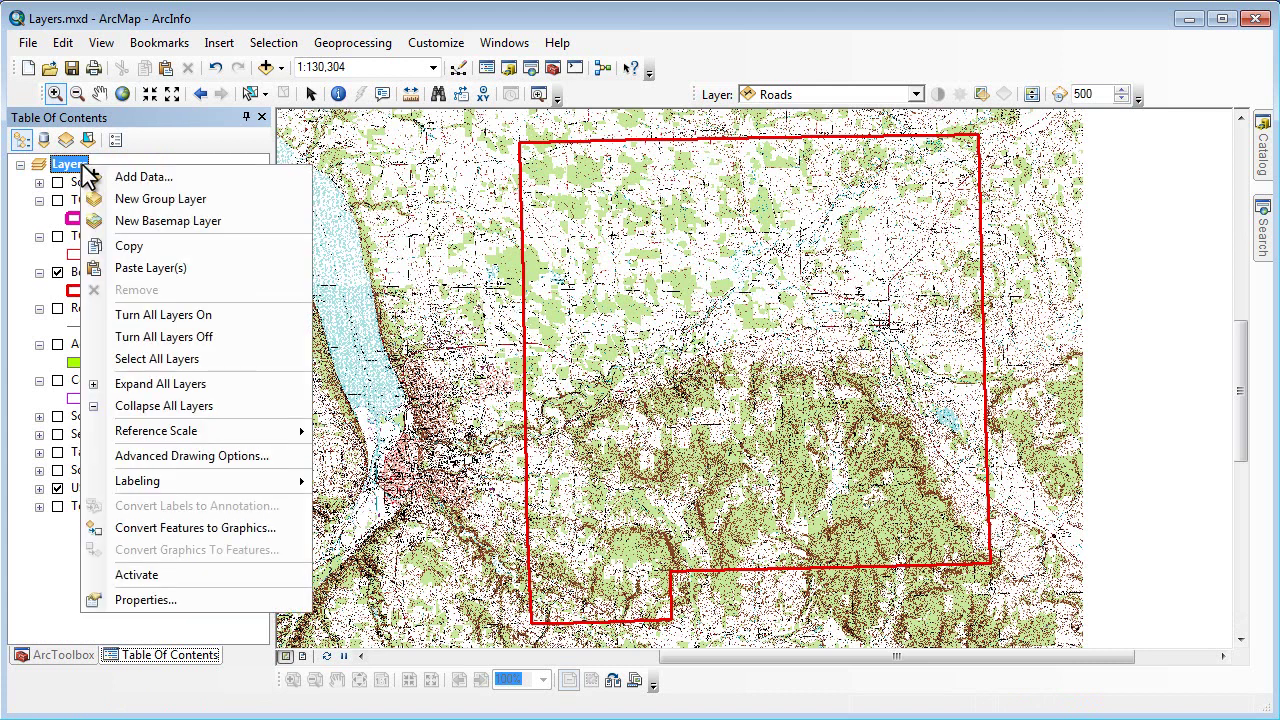
click(128, 199)
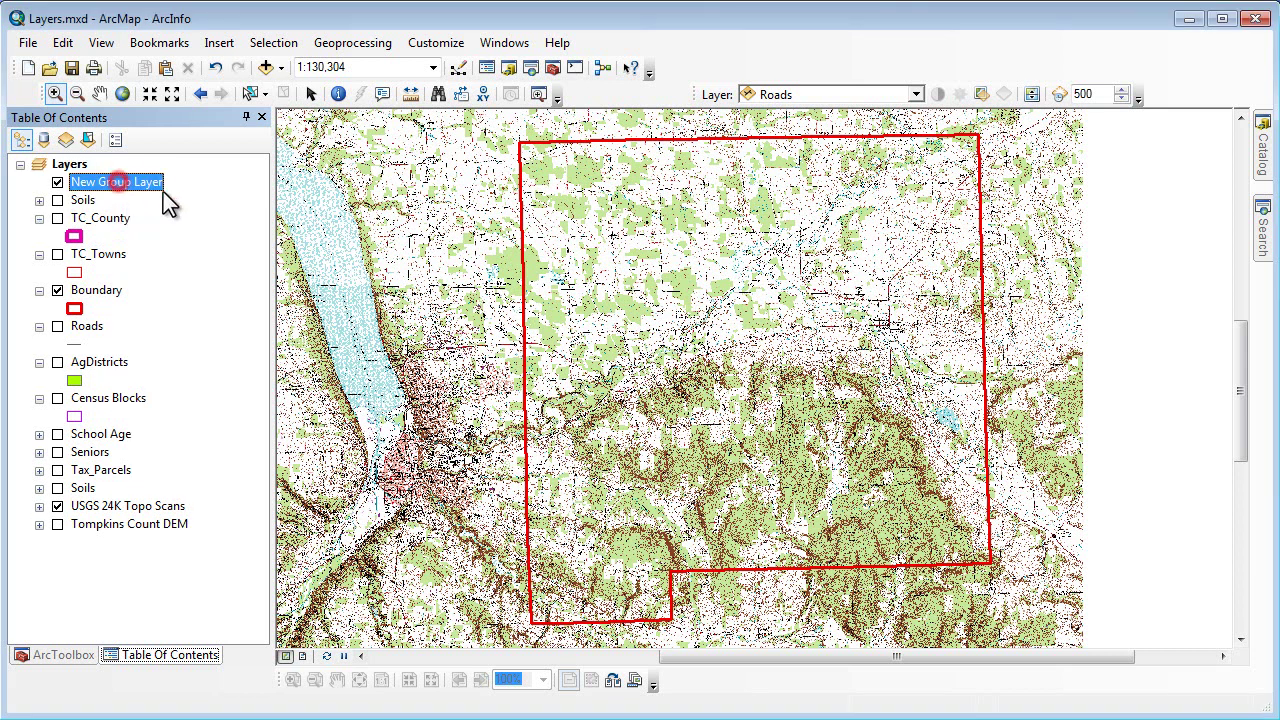
click(165, 183)
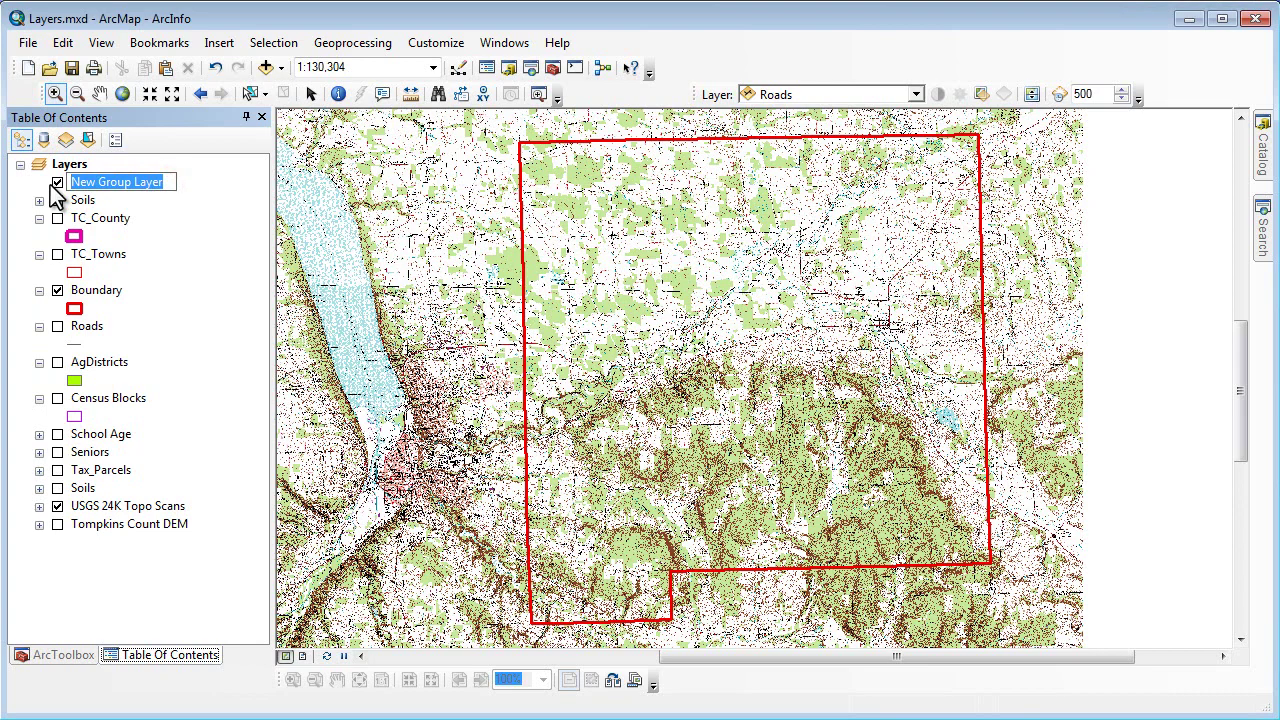
text(bou)
key(BackSpace)
key(BackSpace)
key(BackSpace)
text(Bae)
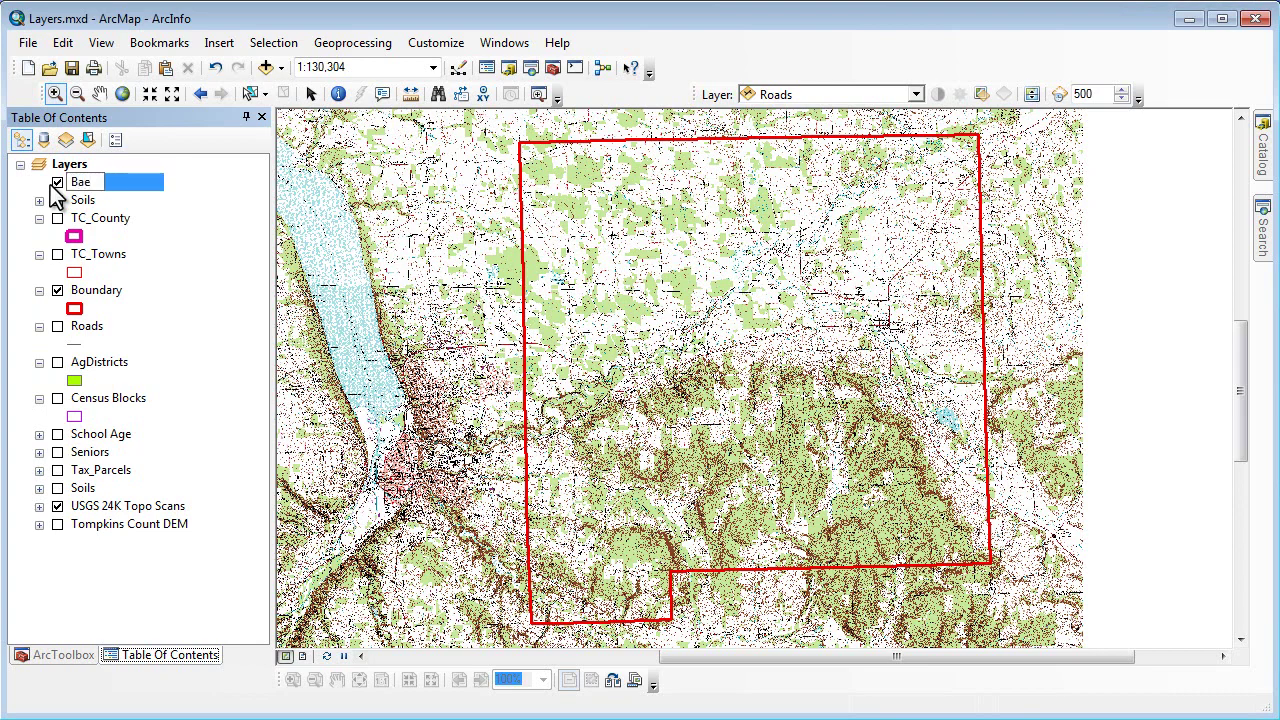
key(BackSpace)
text(seMap)
key(Return)
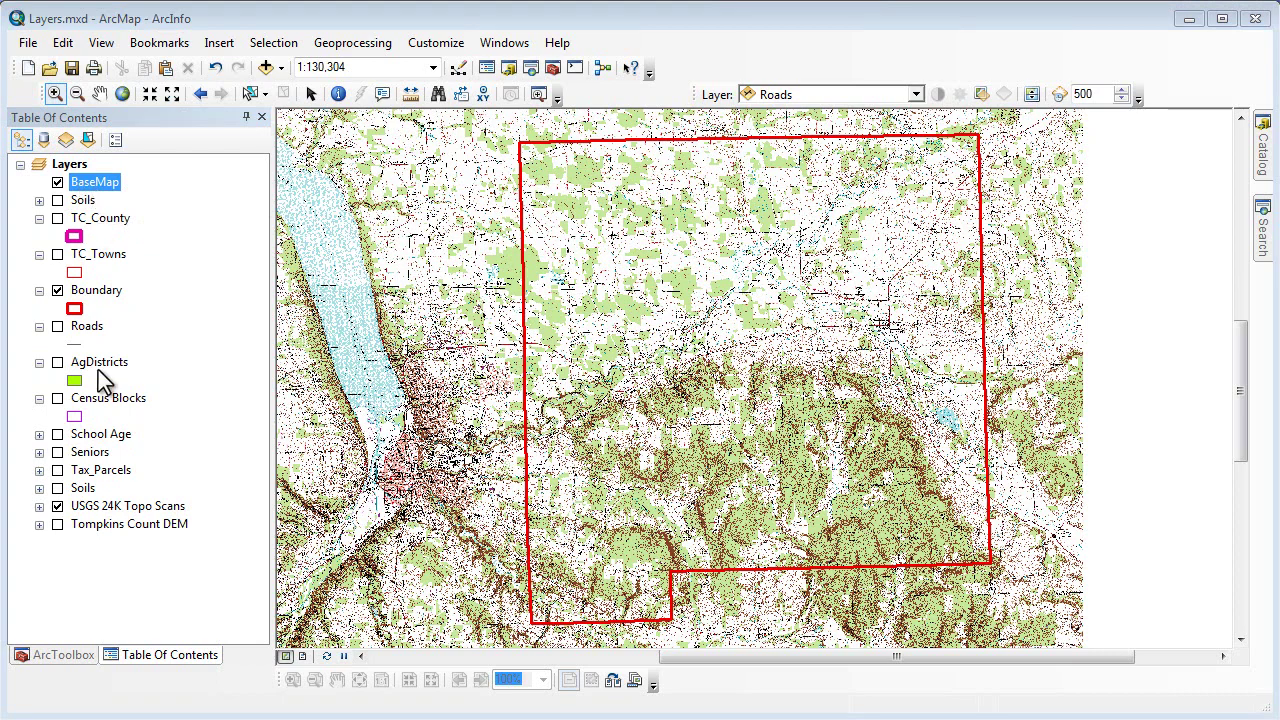
Move Roads, Tax_Parcels and TC_Towns into the BaseMap group.
drag(88, 335, 108, 190)
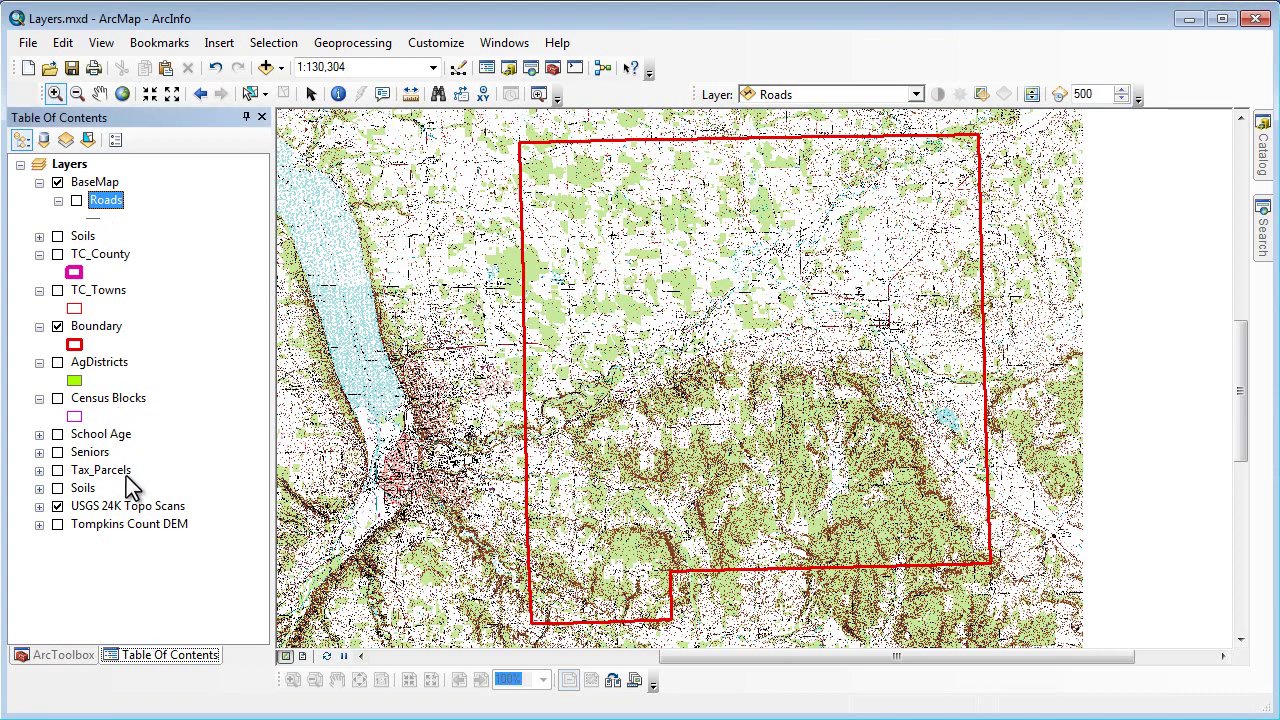
drag(120, 472, 132, 221)
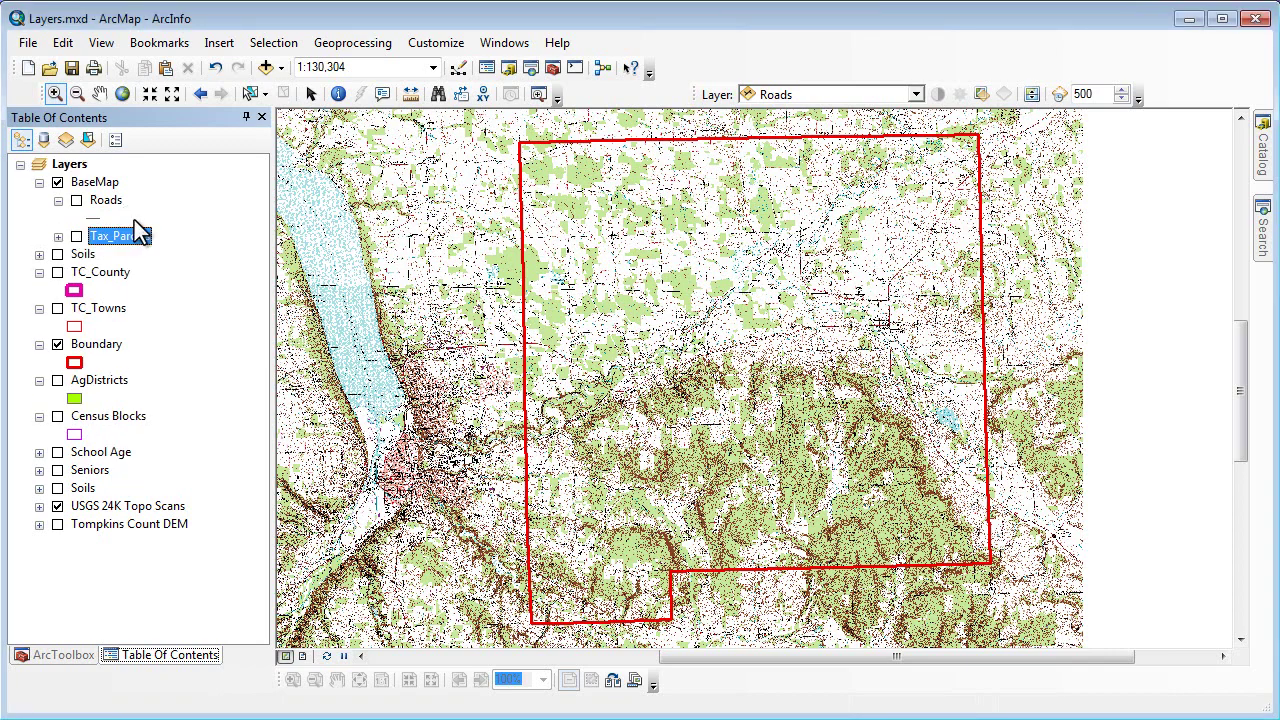
drag(113, 305, 108, 230)
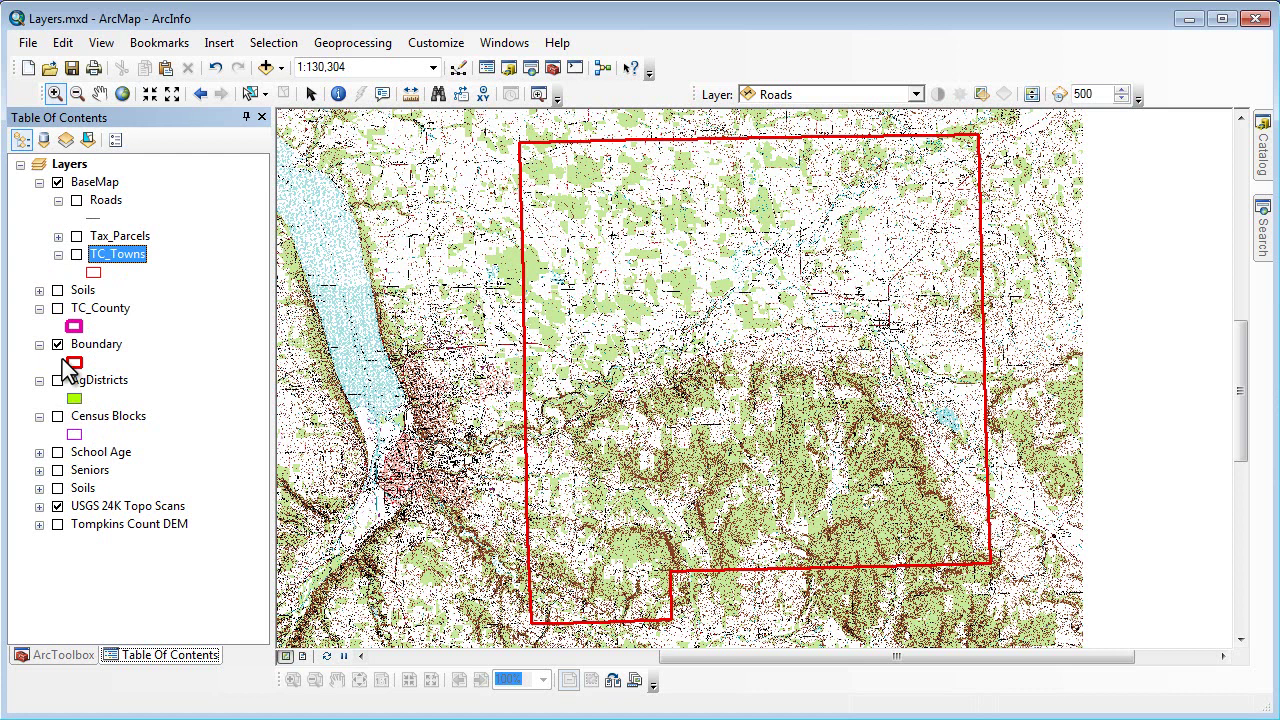
Turn on Tax_Parcels and TC_Towns, toggle BaseMap off and on, and hide USGS 24K Topo Scans.
click(76, 236)
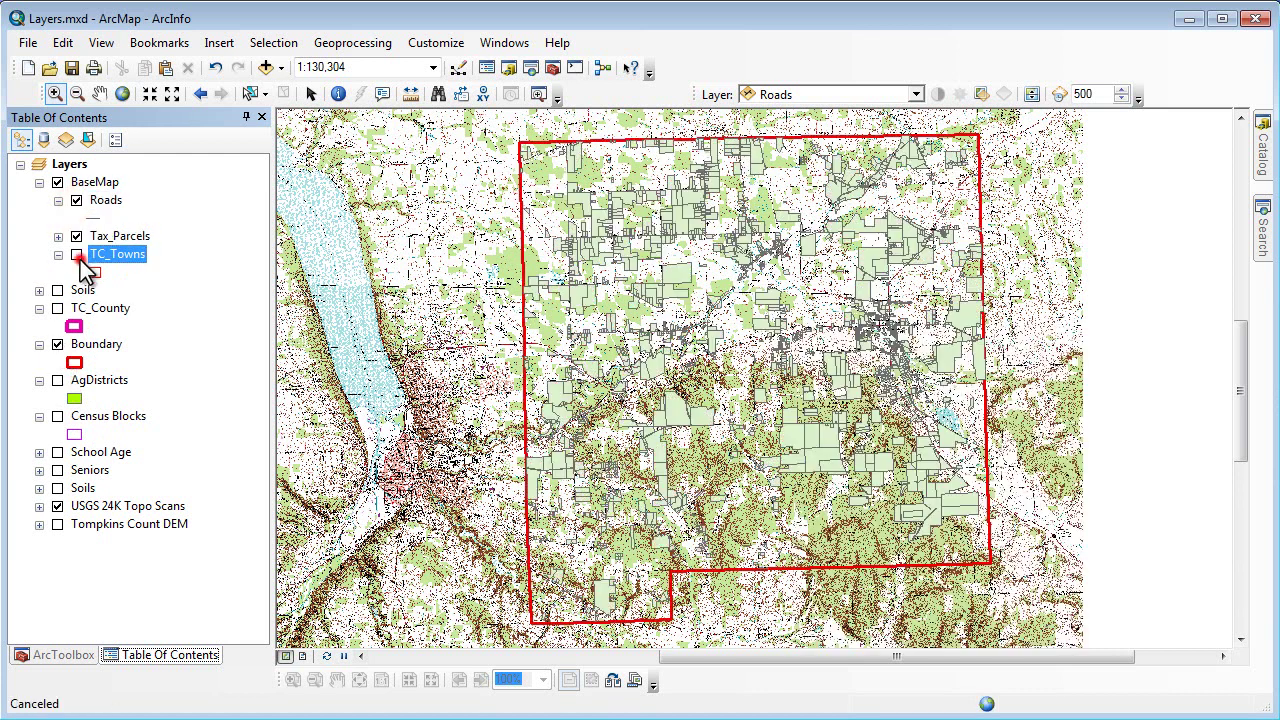
click(77, 255)
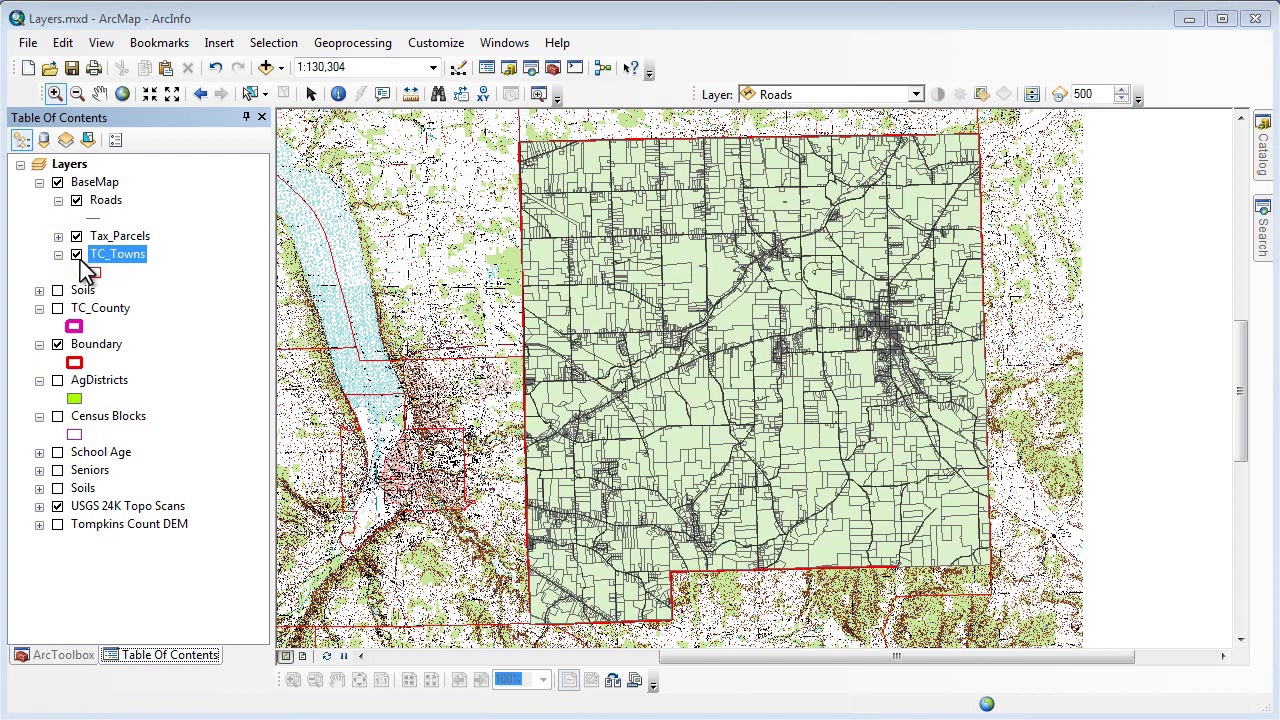
click(57, 184)
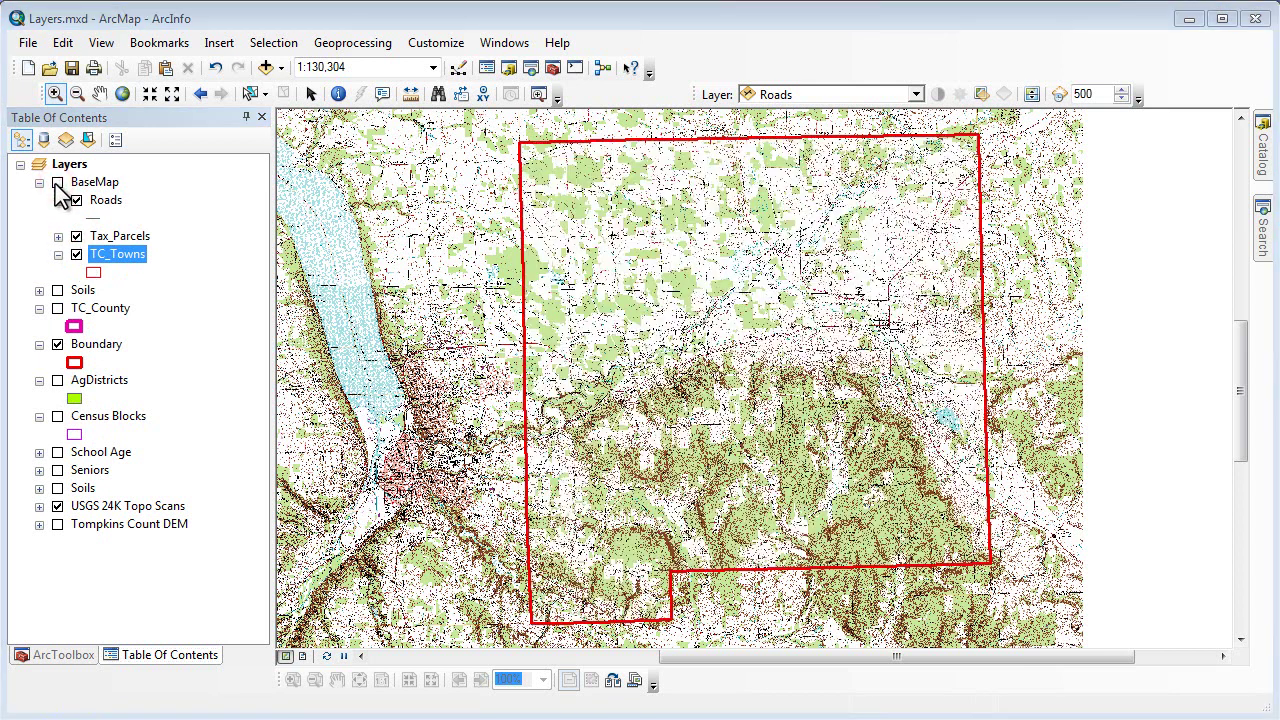
click(57, 184)
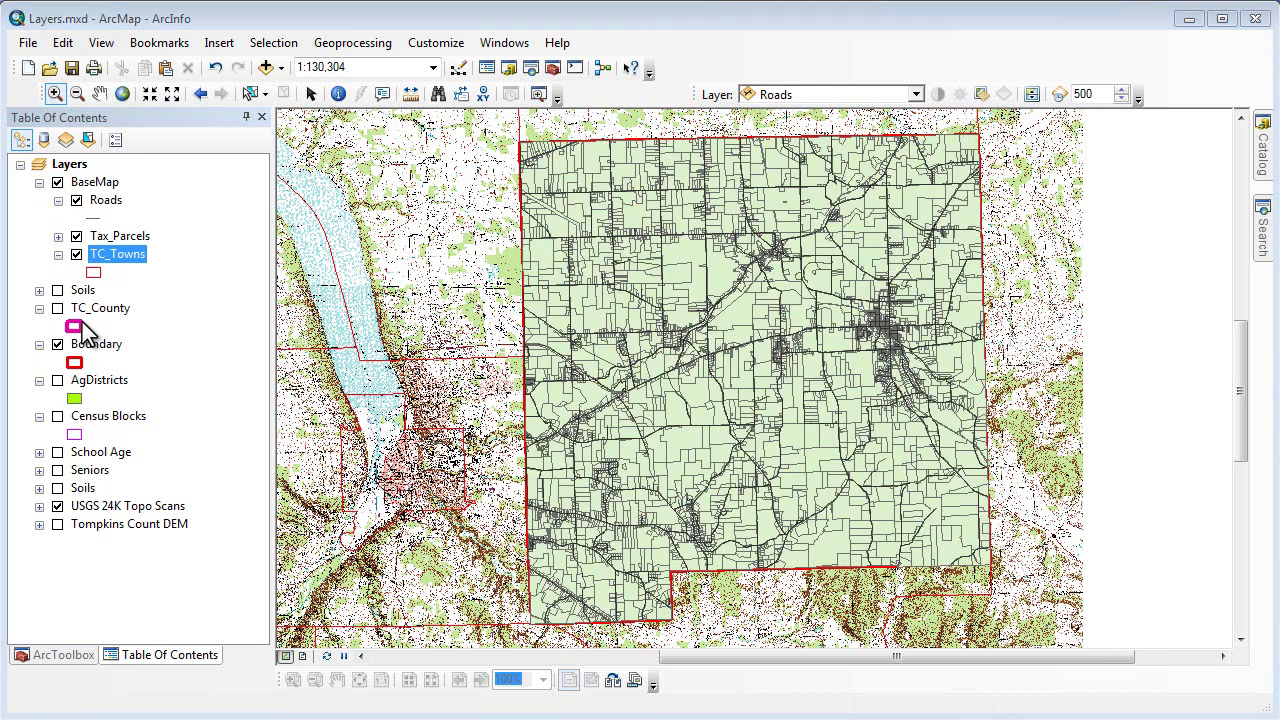
click(58, 507)
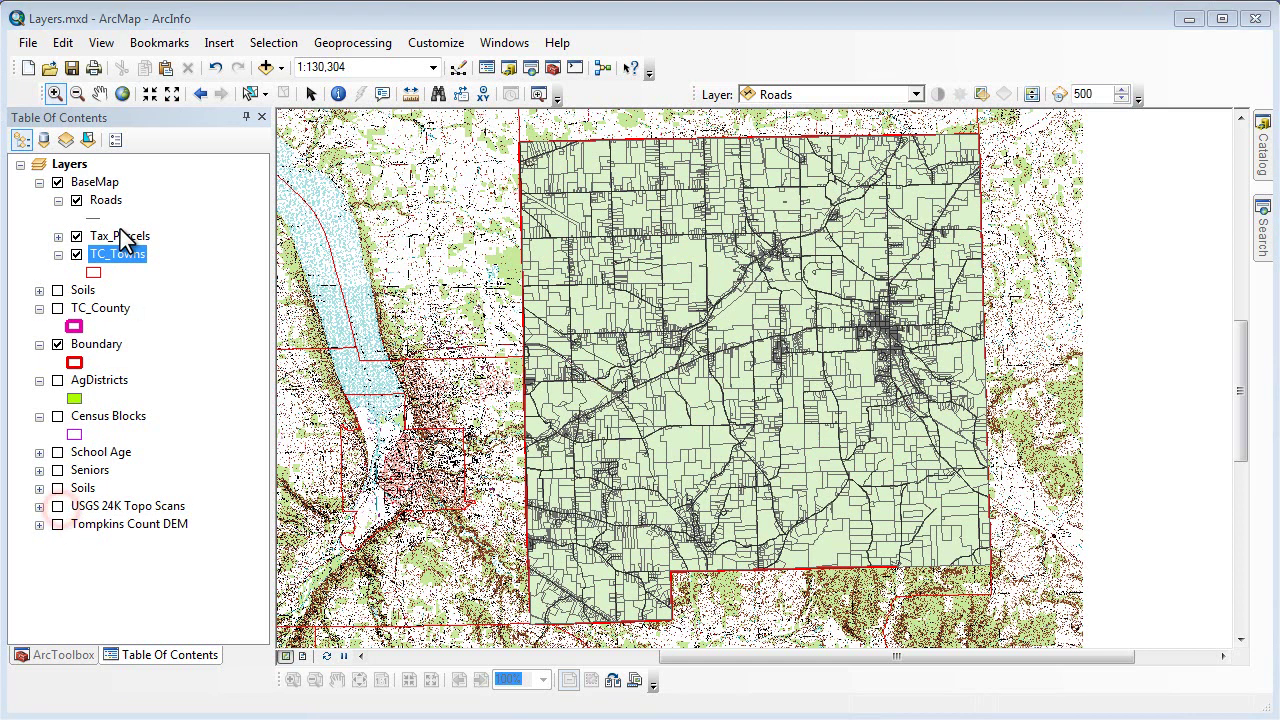
Save the BaseMap group as the layer file Base Map.lyr in Dryden.
right_click(96, 183)
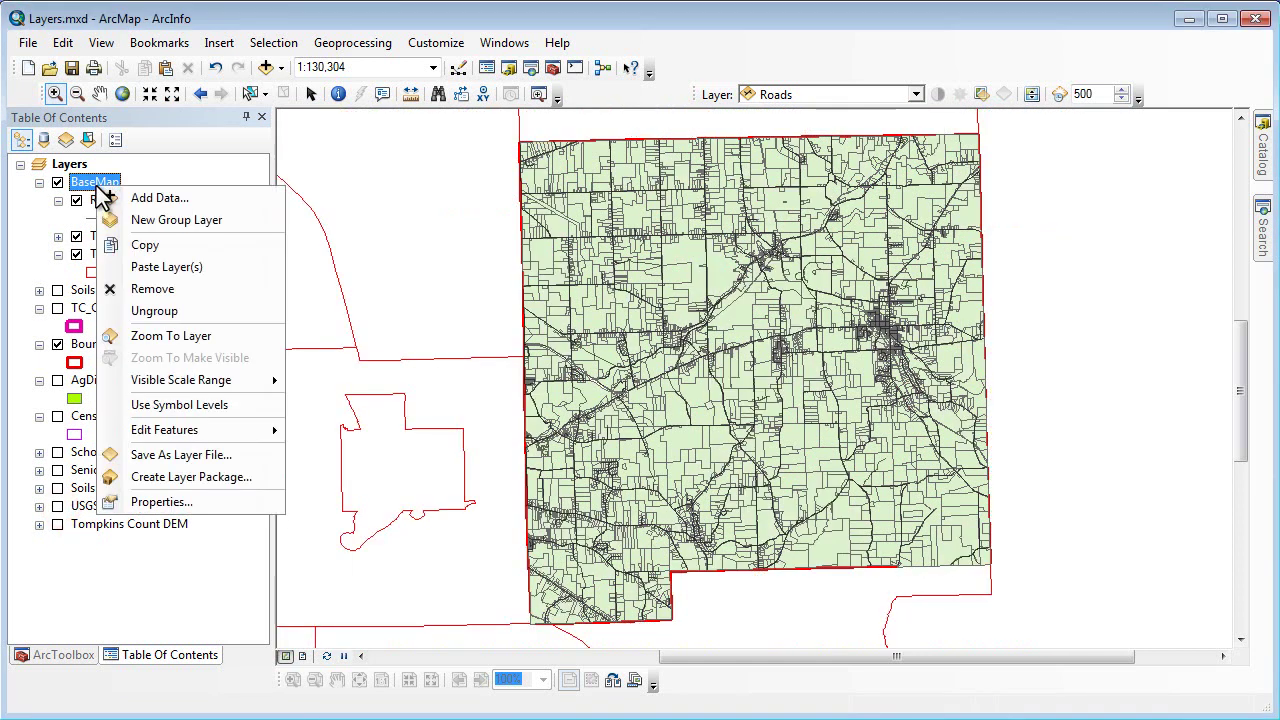
click(186, 462)
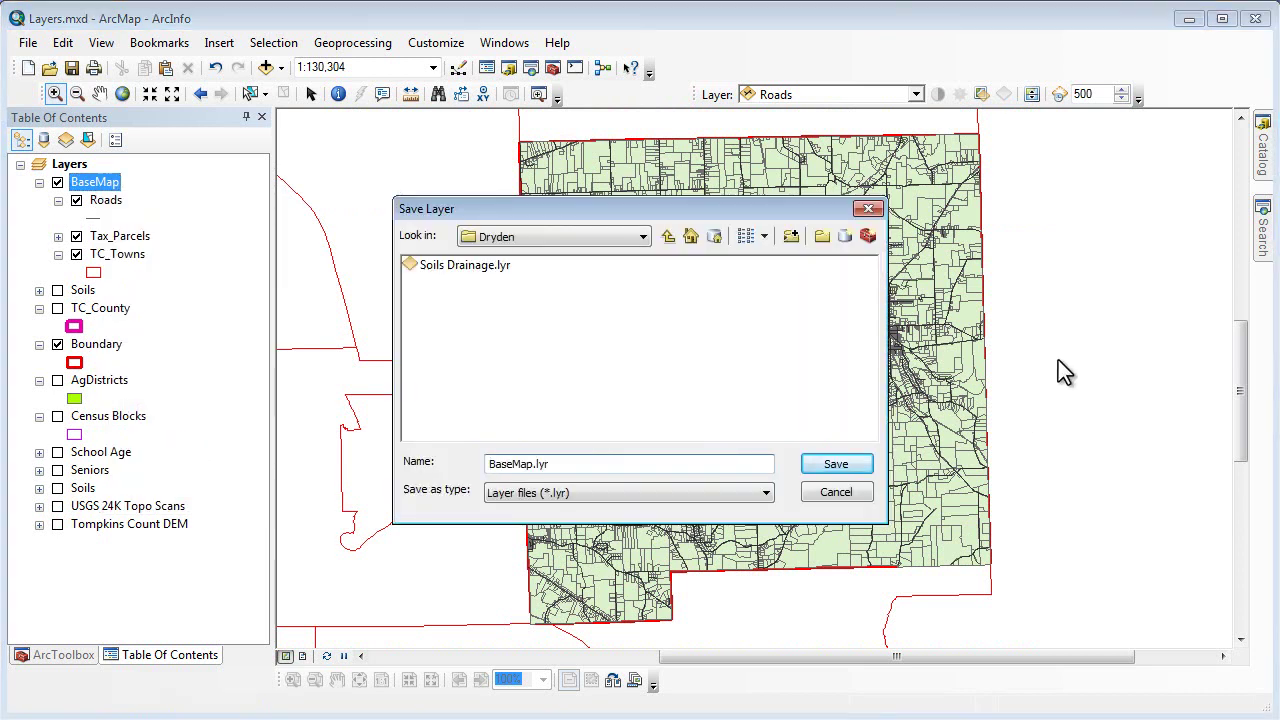
click(514, 464)
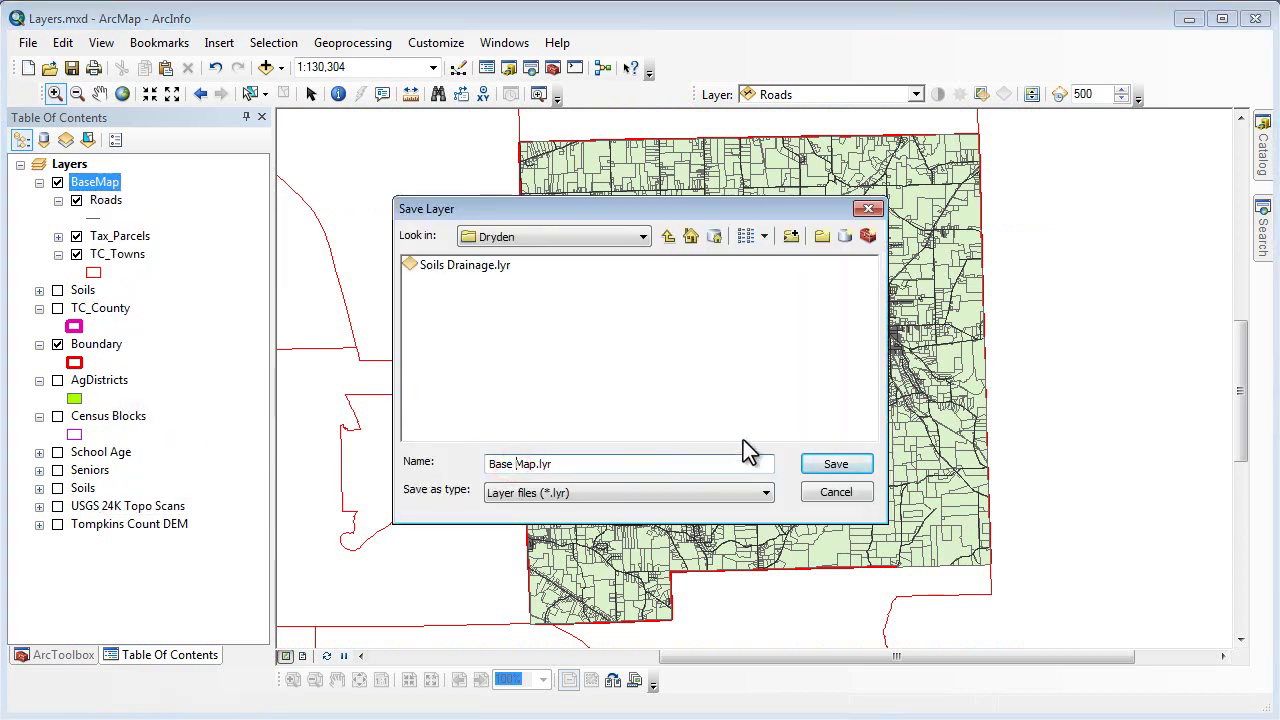
click(840, 467)
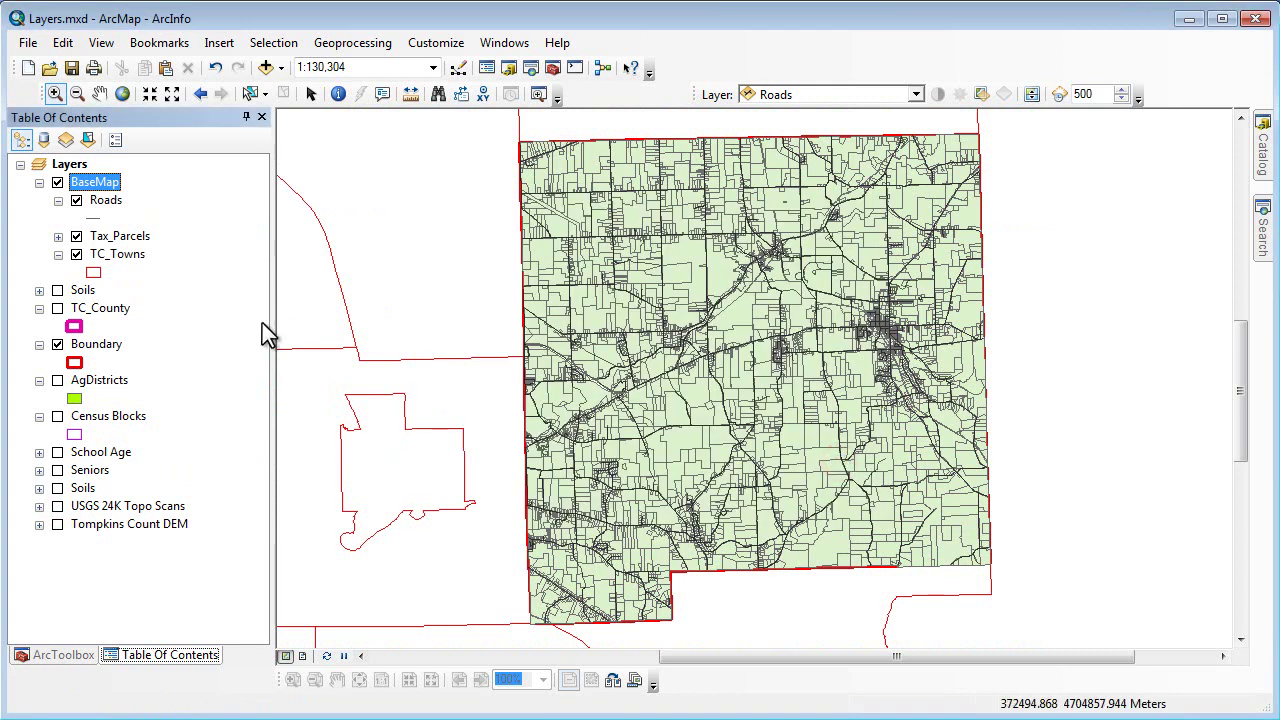
Remove the BaseMap group, then reload it from Base Map.lyr with Roads, Tax_Parcels and TC_Towns.
right_click(101, 187)
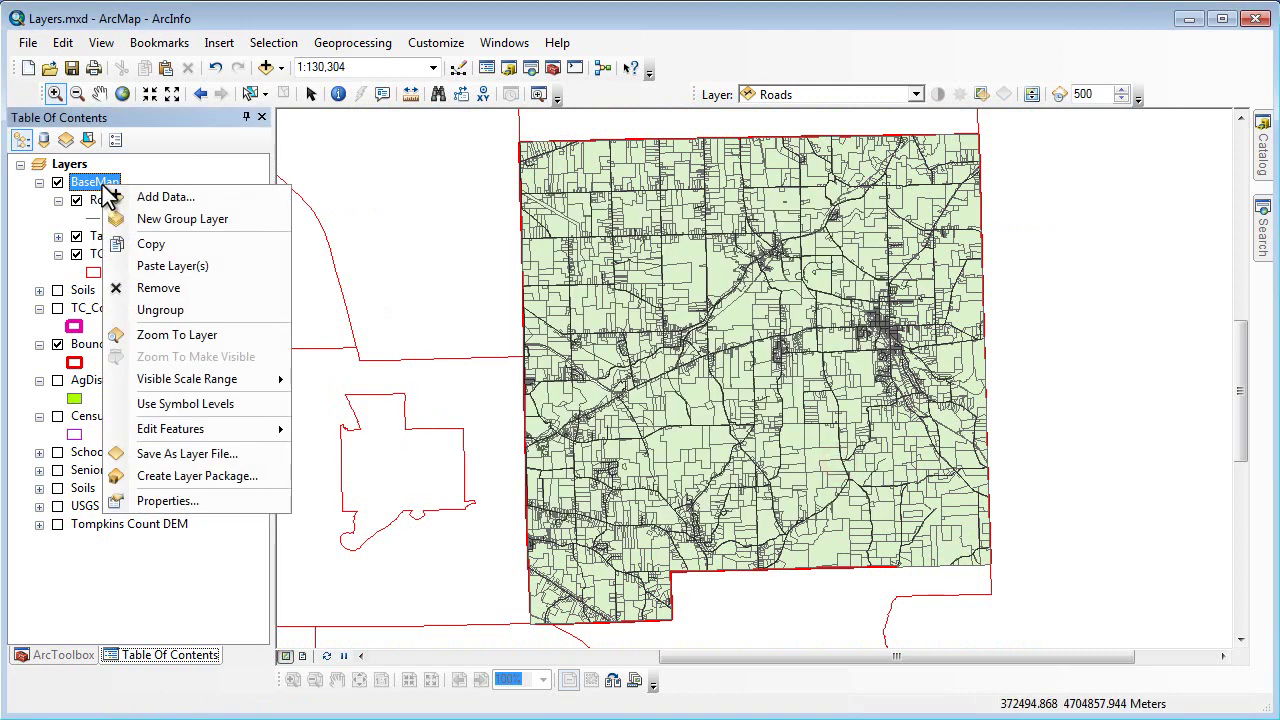
click(150, 289)
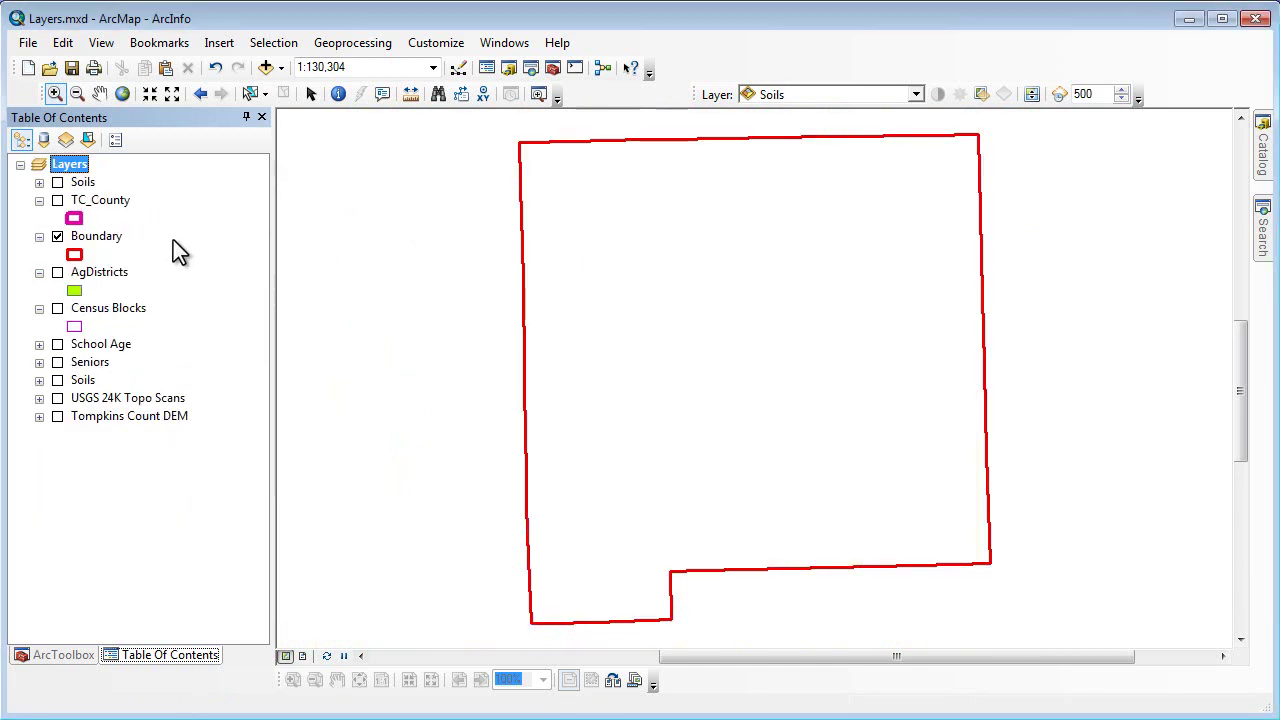
click(266, 67)
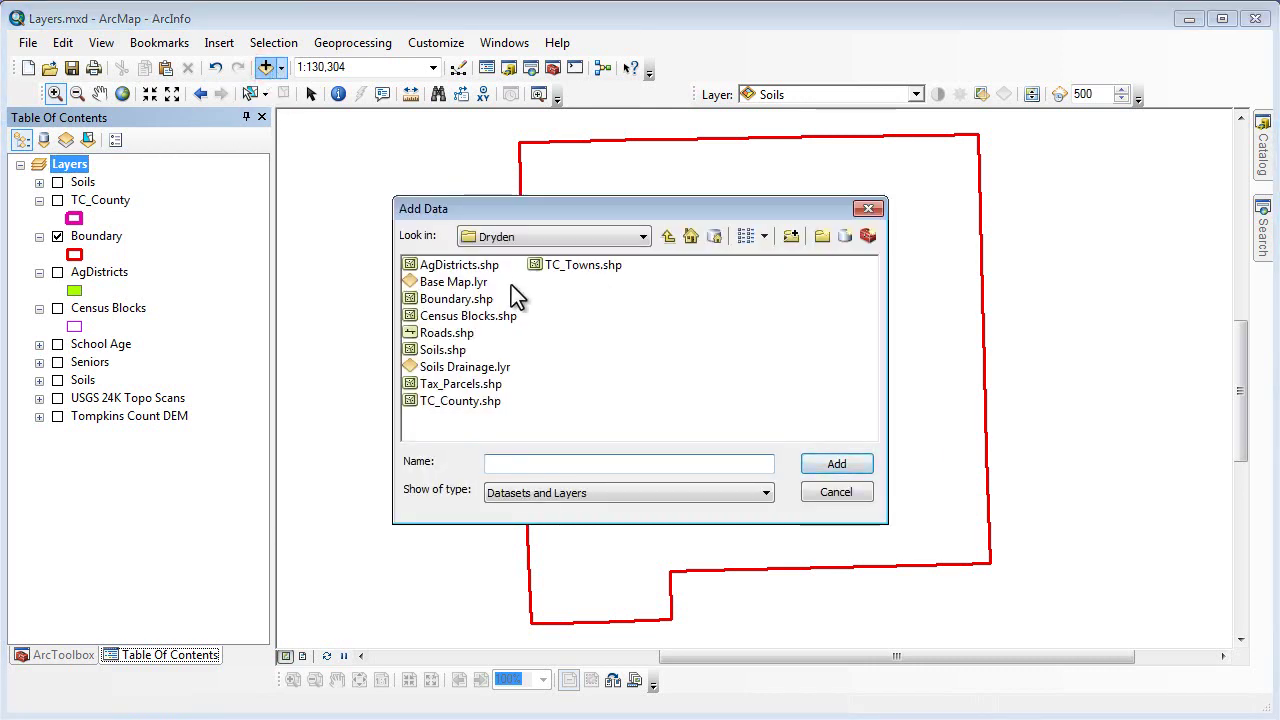
click(453, 281)
click(836, 464)
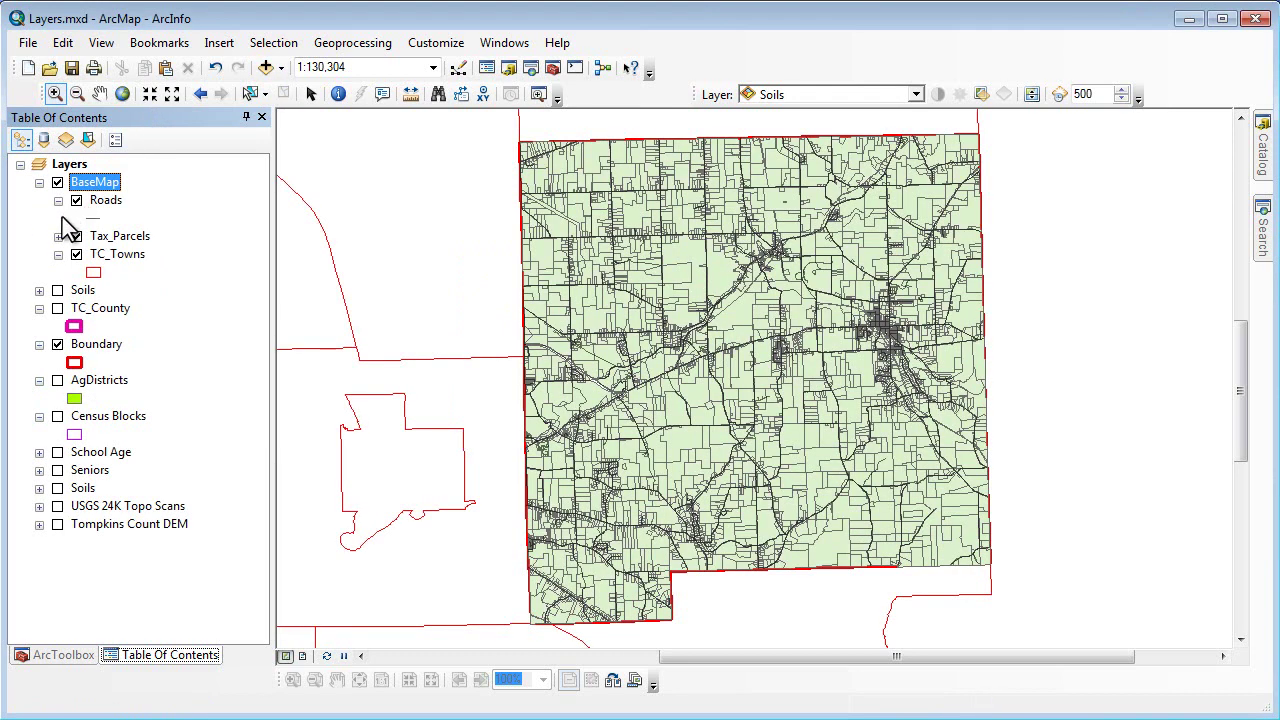
click(38, 183)
click(38, 183)
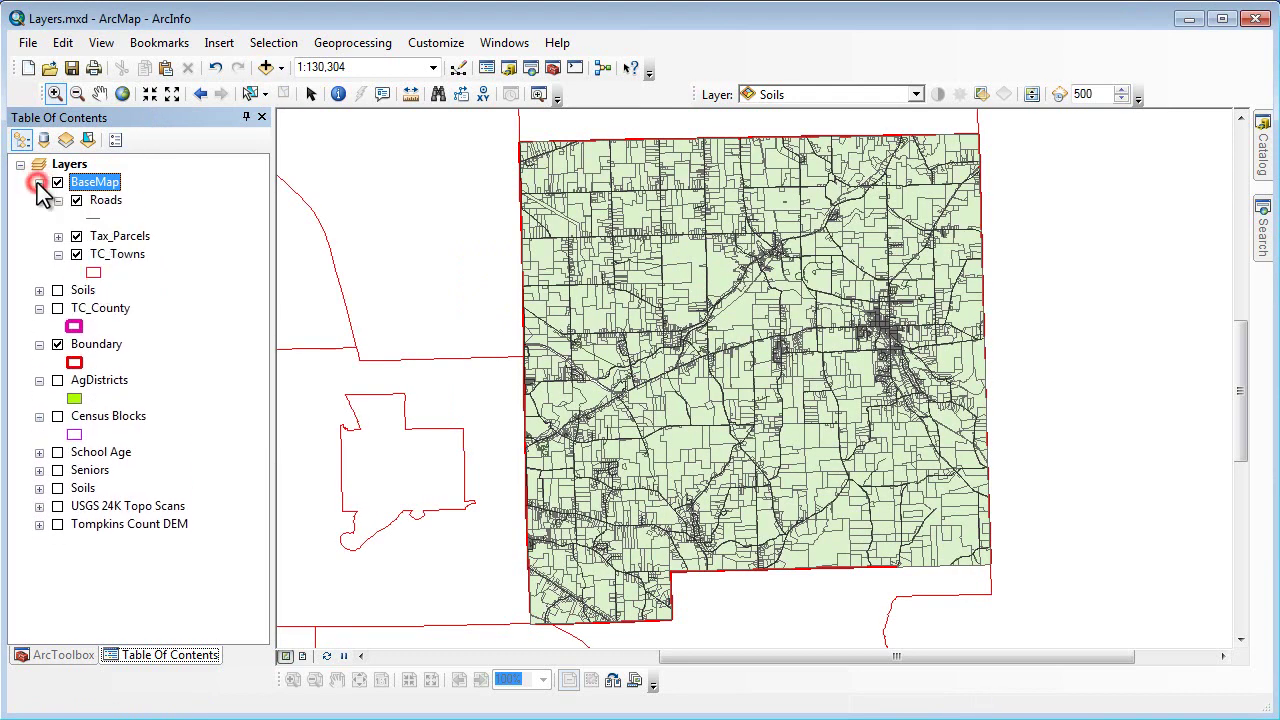